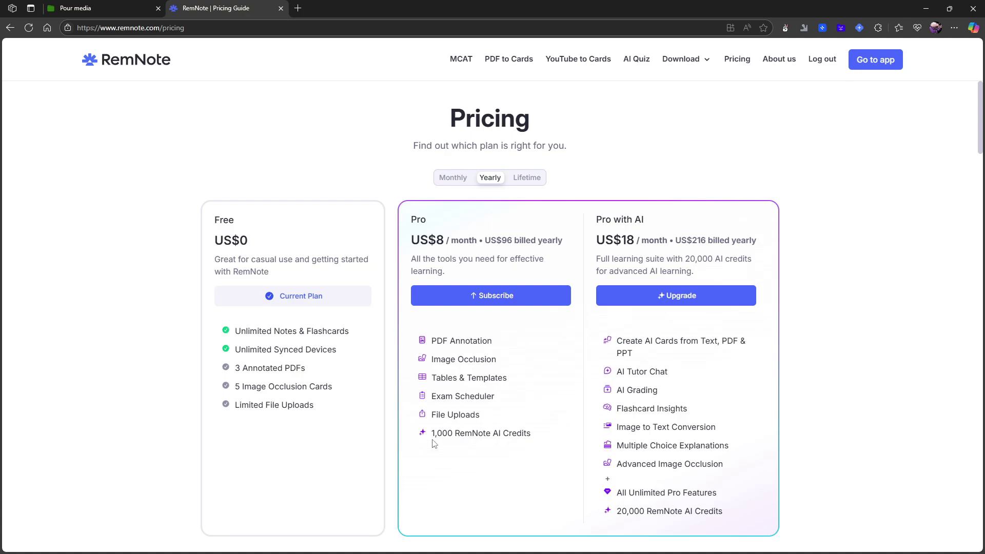
Compare the RemNote AI credits included in the yearly Pro and Pro with AI plans
drag(431, 436, 551, 440)
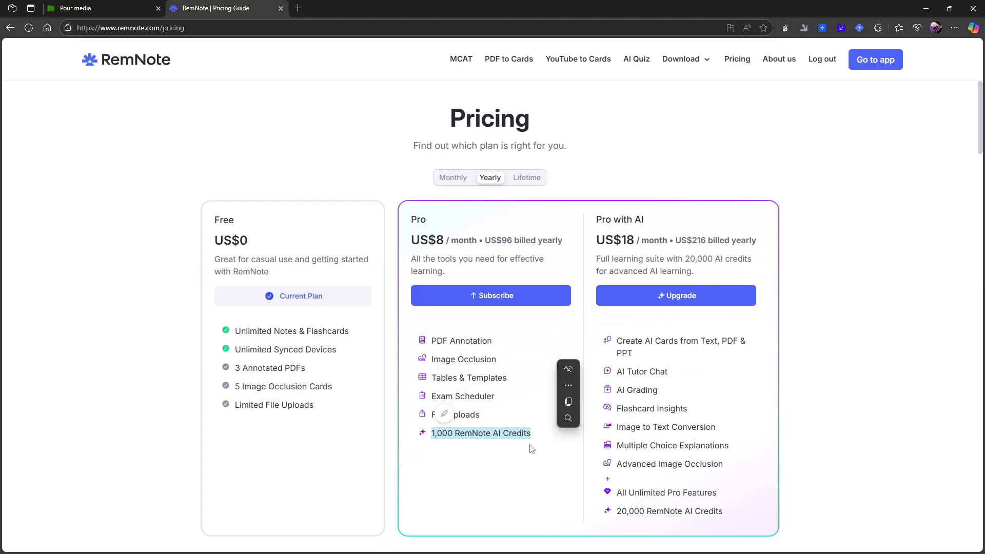
click(531, 450)
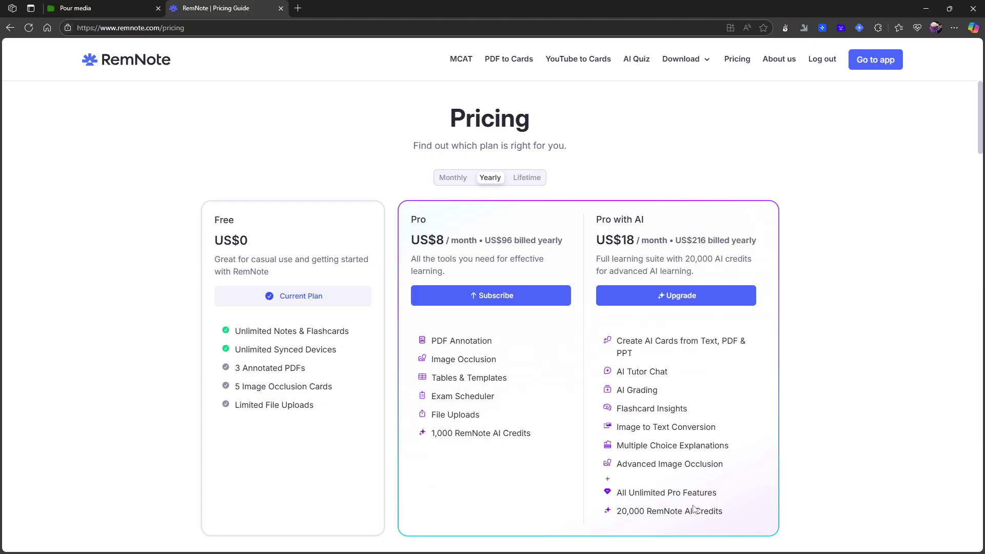
drag(615, 517, 738, 515)
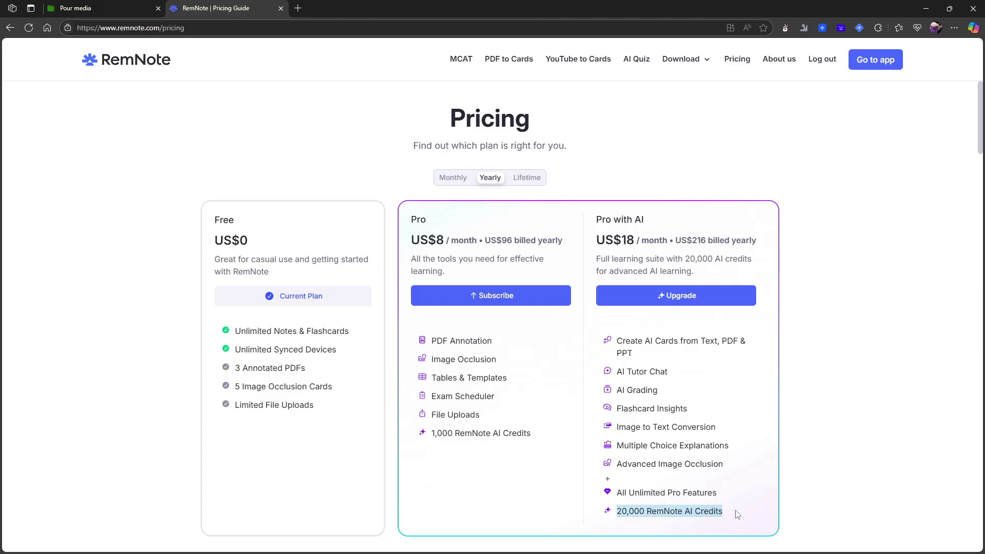
click(803, 517)
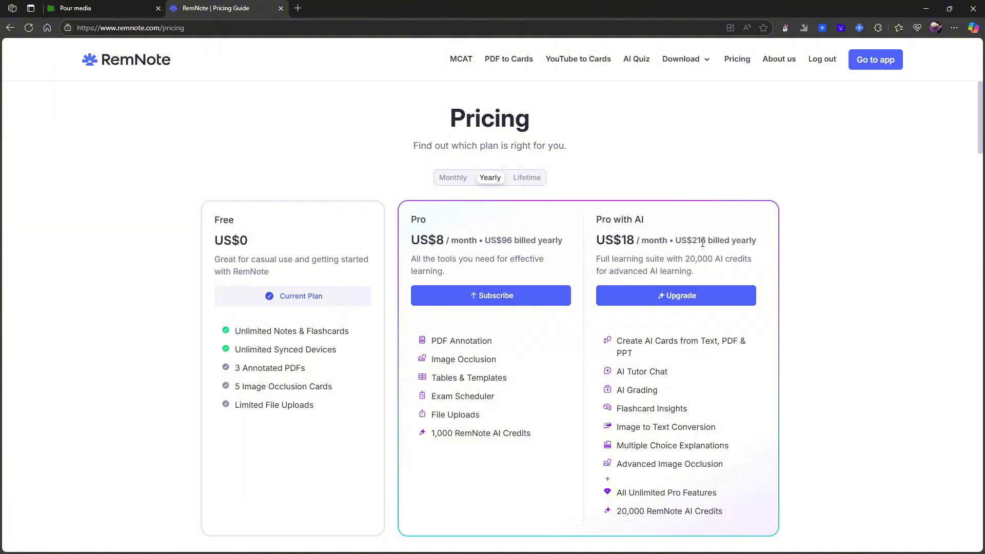
View the monthly and lifetime pricing, examining the Life-Long Learner desktop features and the Pro with AI add-on
click(456, 181)
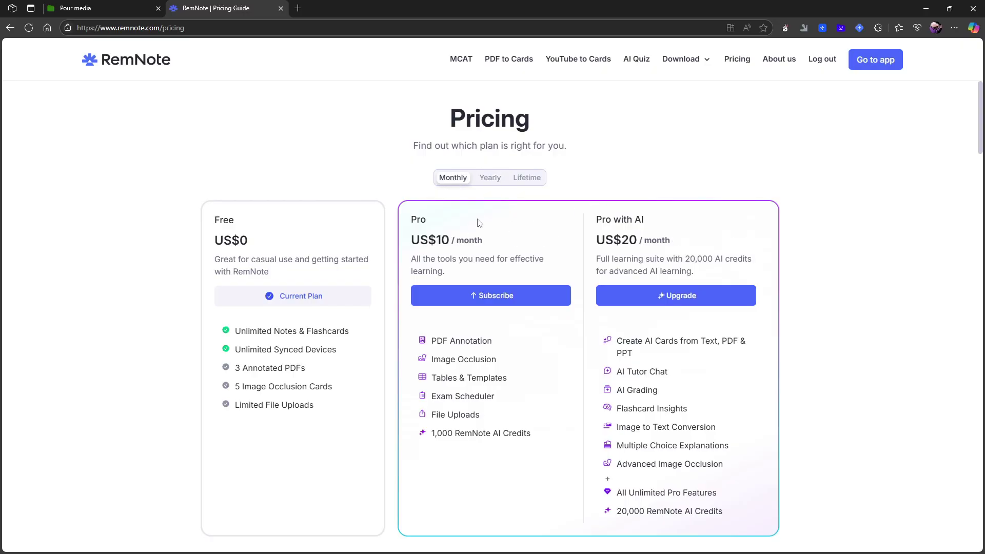
click(527, 178)
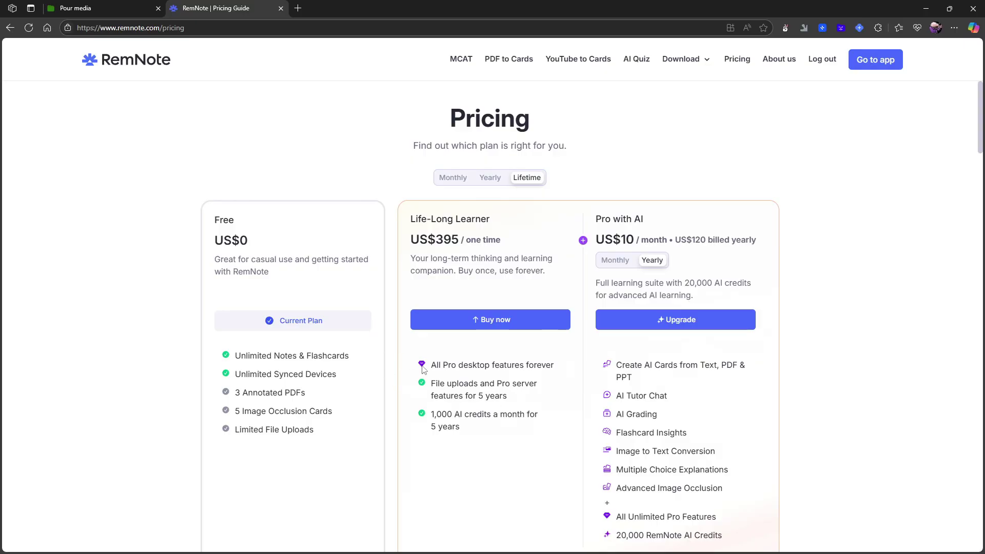
drag(423, 367, 569, 370)
click(572, 399)
drag(595, 219, 644, 219)
click(834, 279)
Compare monthly and yearly billing for the Pro with AI add-on under the lifetime plan, ending on yearly
click(628, 264)
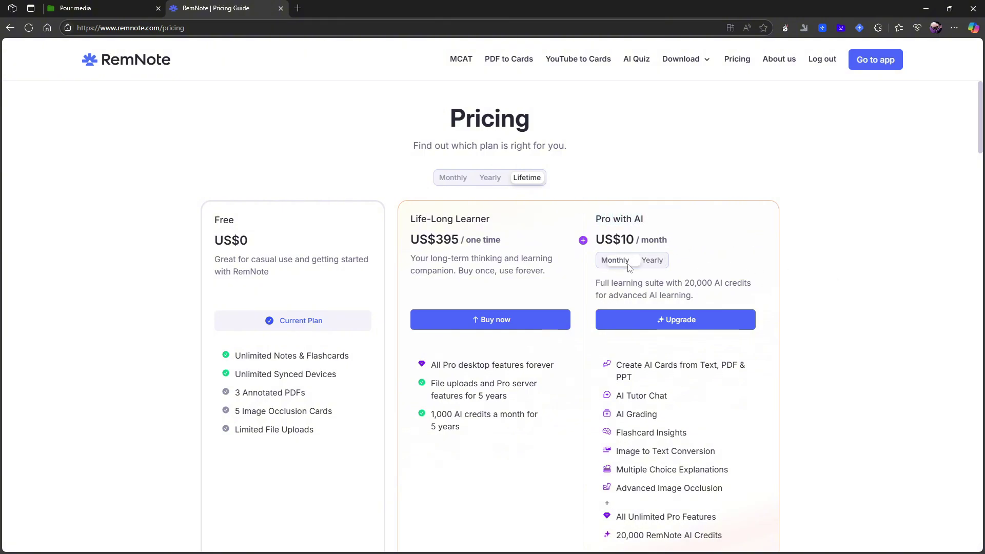
click(648, 260)
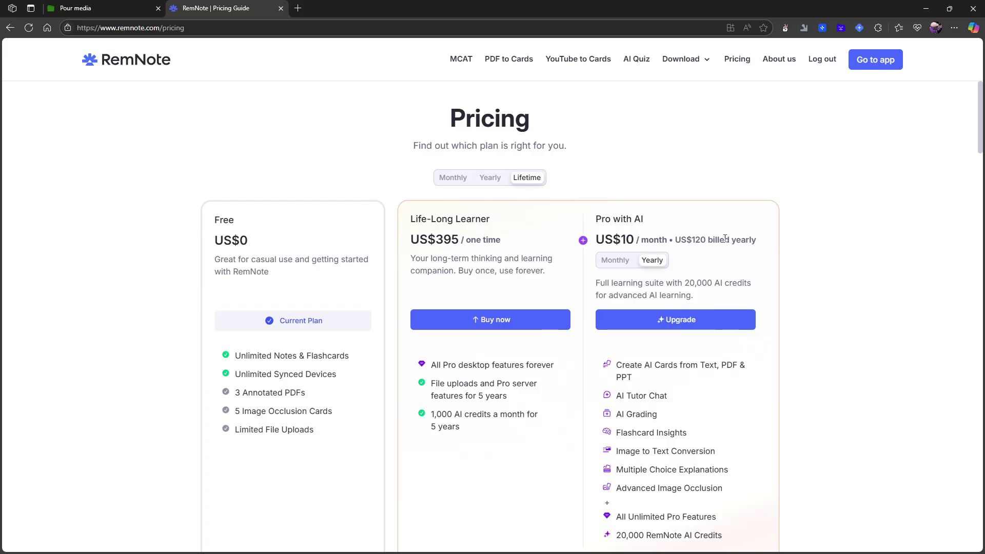
click(630, 264)
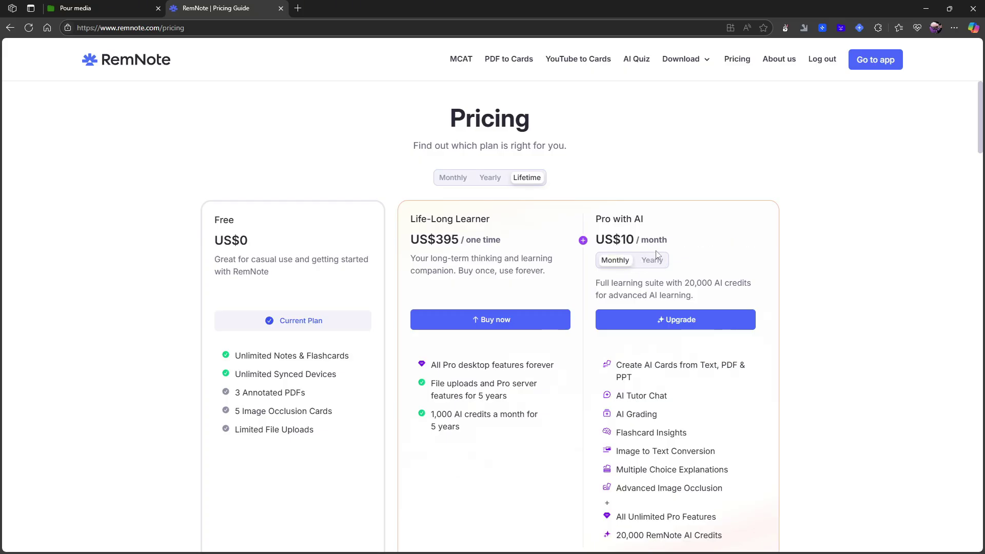
click(655, 262)
click(623, 262)
click(645, 264)
drag(595, 239, 754, 240)
click(790, 261)
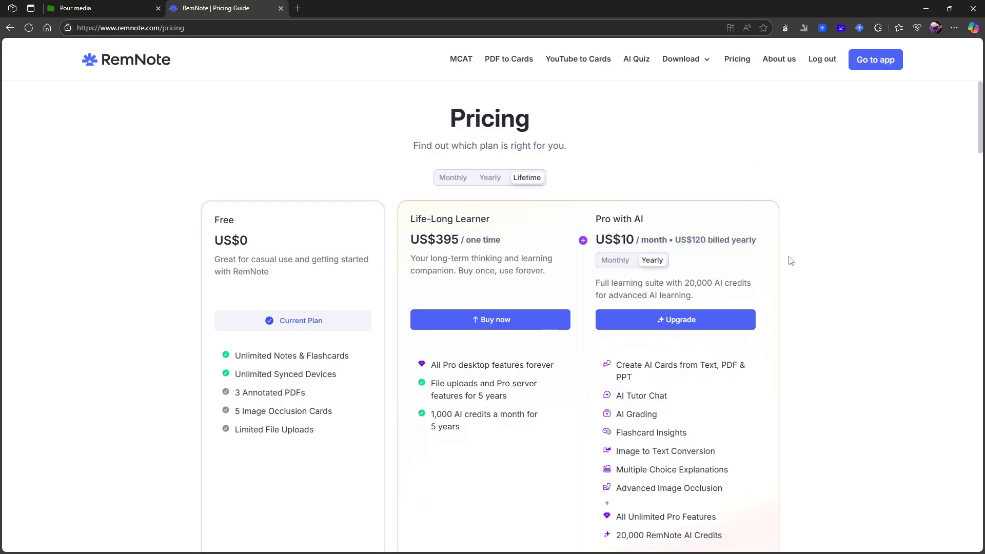
click(614, 263)
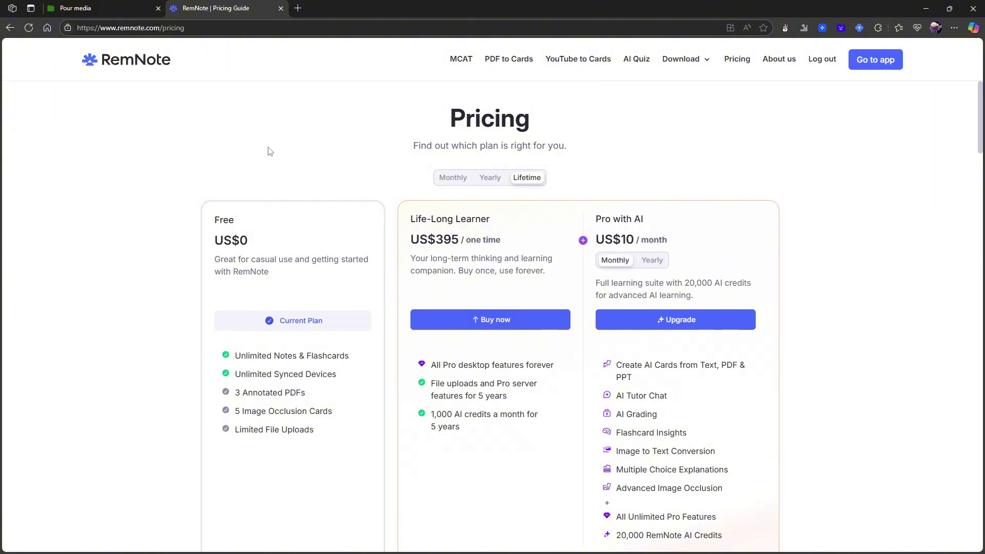
click(653, 260)
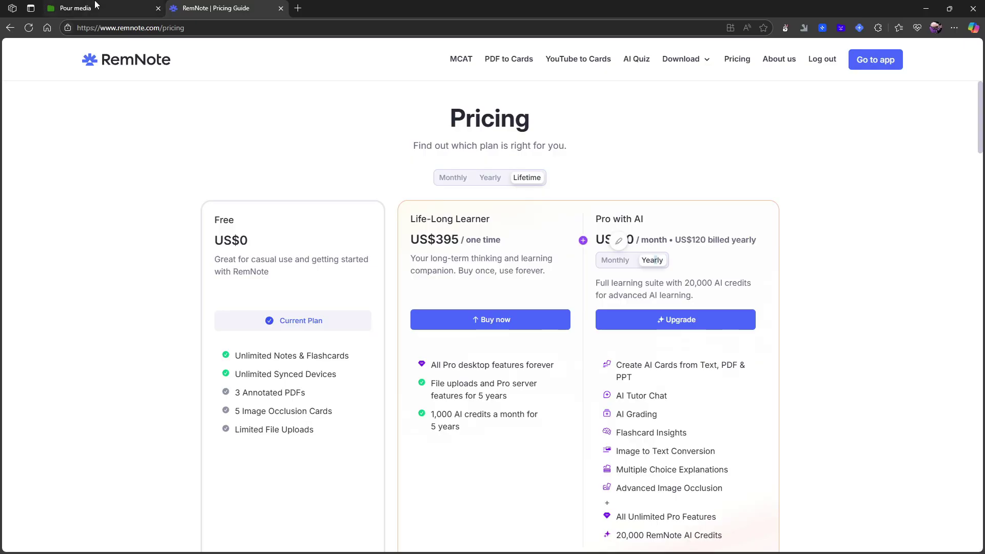
Switch to the Pour media notes, look inside the Socal media folder and return to Pour media
click(96, 5)
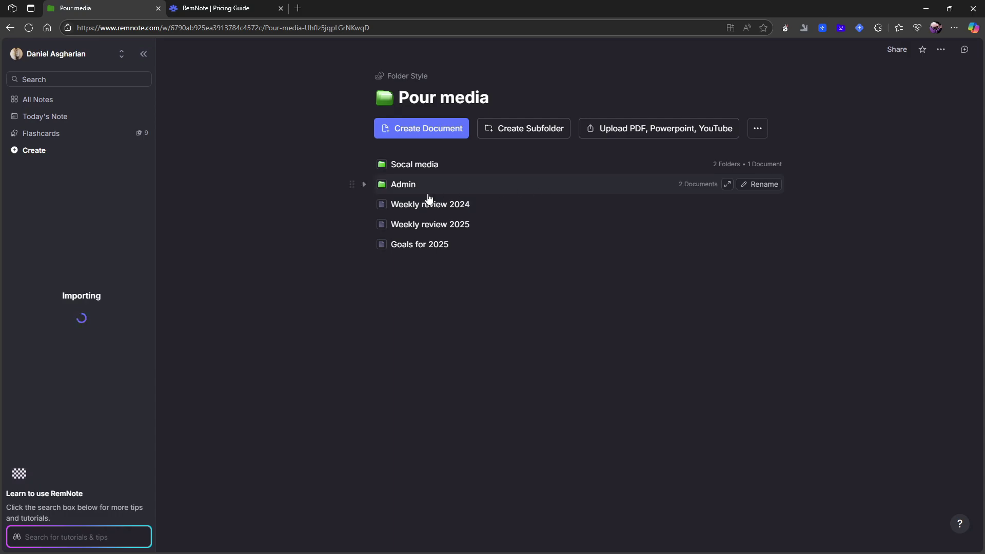
click(414, 165)
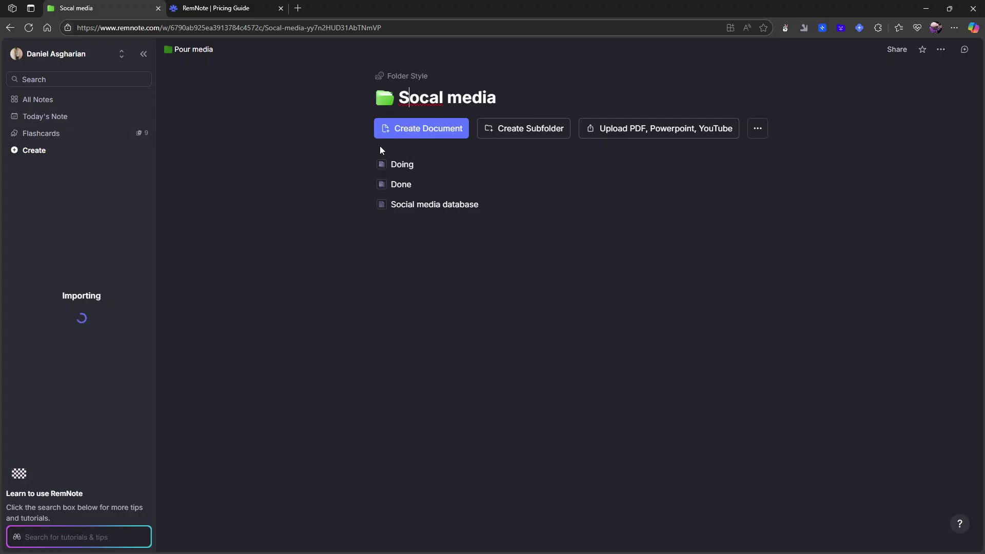
click(189, 49)
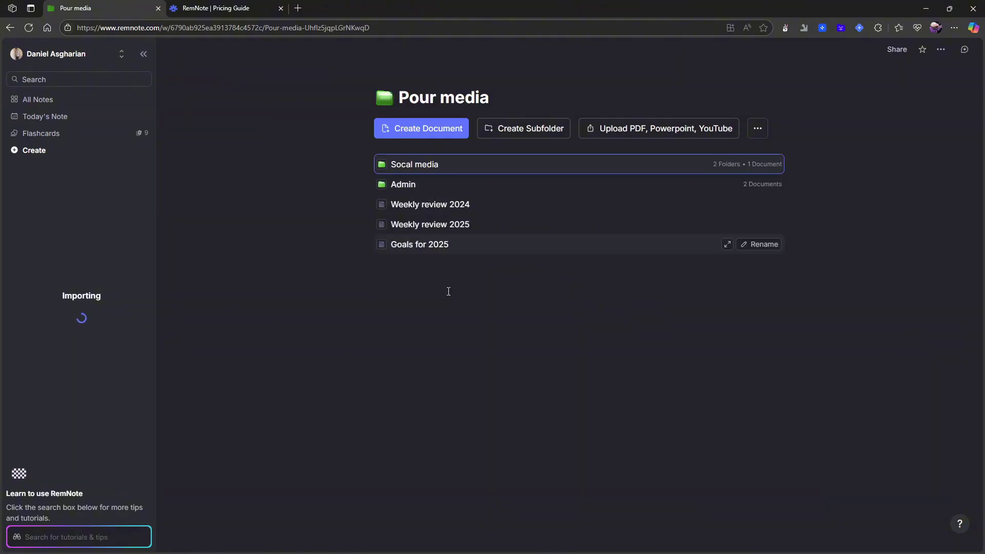
Look through the Weekly review 2024 document and view its Weekly review 22.12.24 entry
click(429, 203)
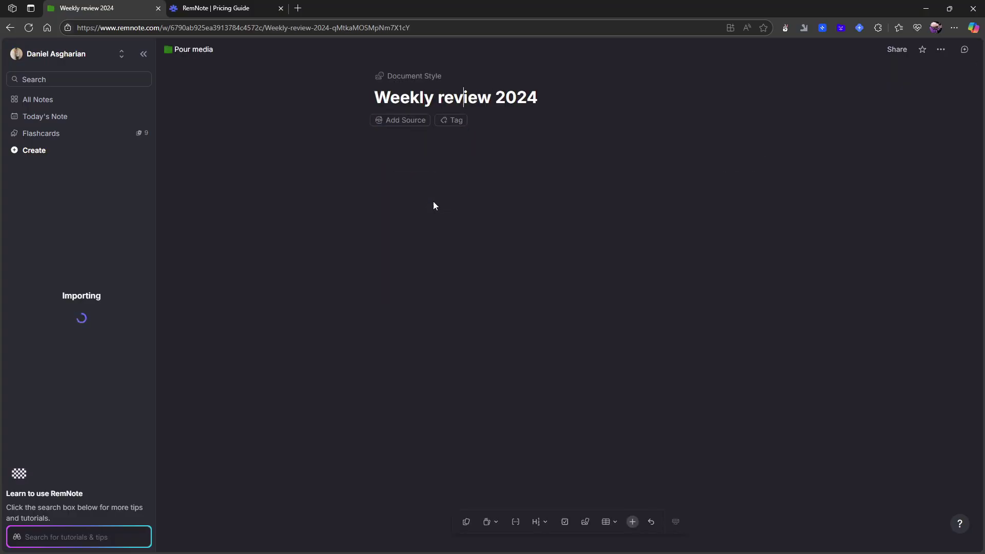
scroll(436, 195, down, 3)
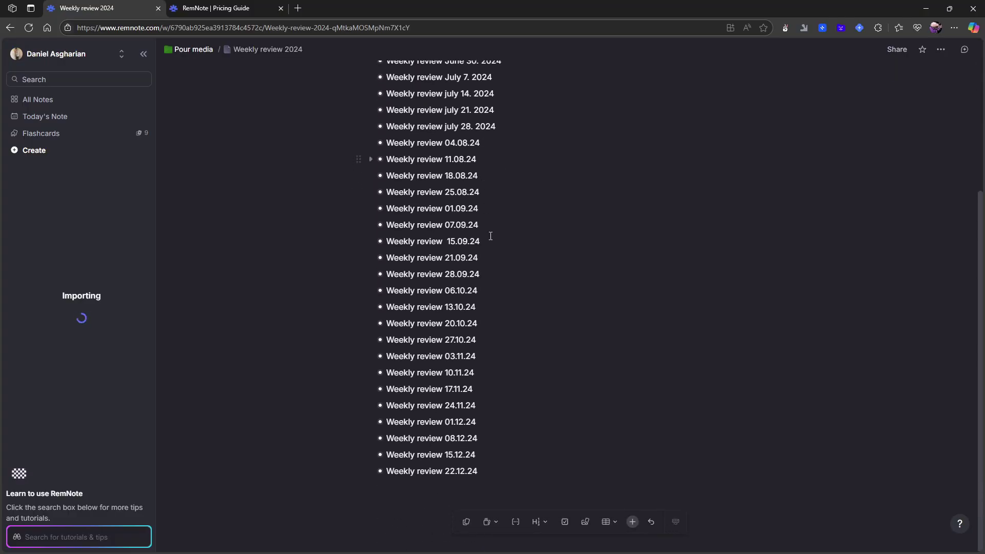
scroll(497, 204, up, 2)
scroll(489, 221, down, 4)
click(380, 471)
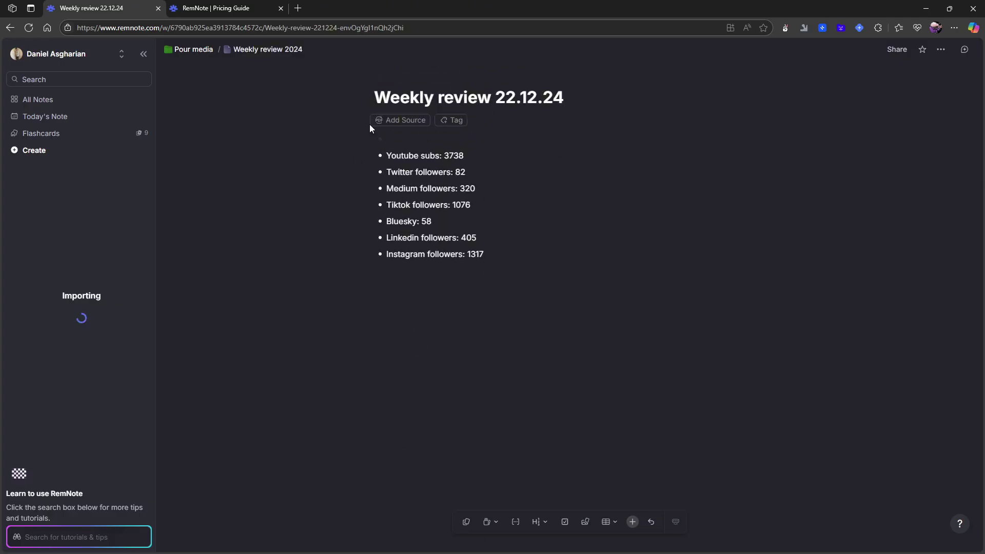
click(272, 51)
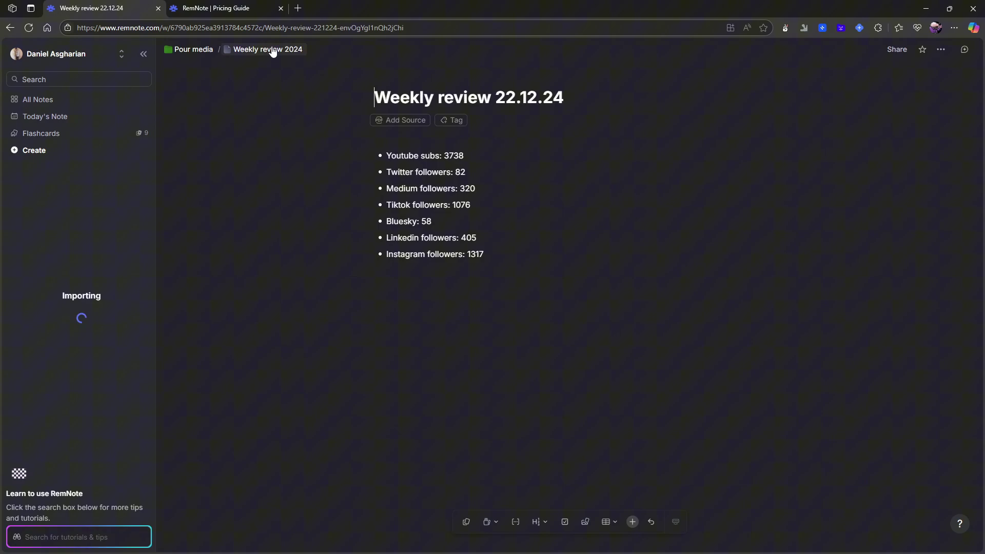
Go back to Pour media and open the Weekly review 19.01.25 entry in Weekly review 2025
click(200, 50)
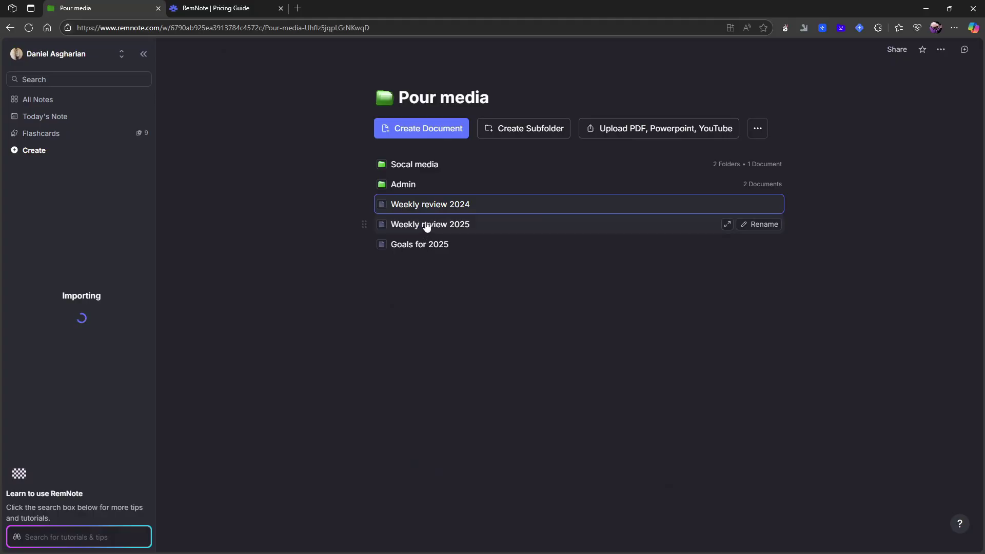
click(433, 228)
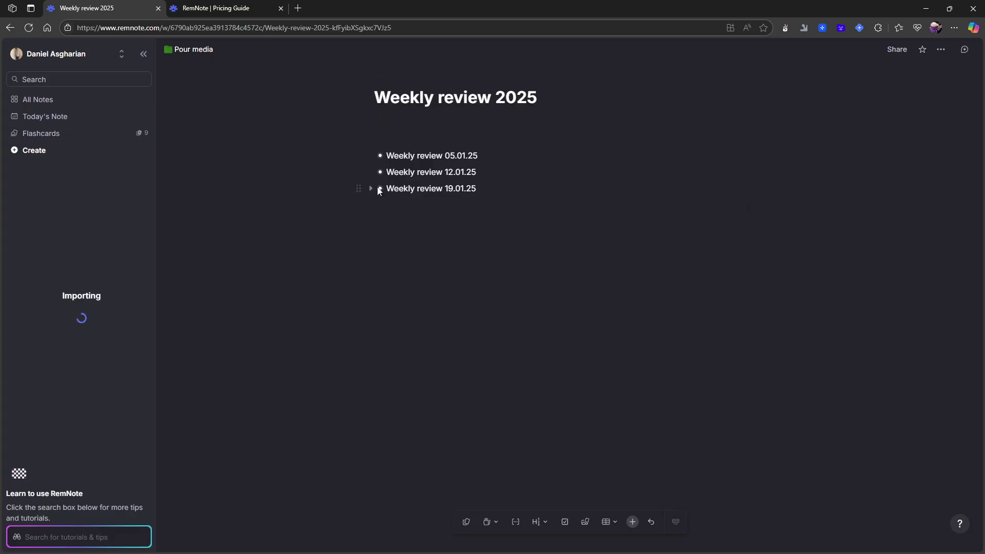
click(380, 188)
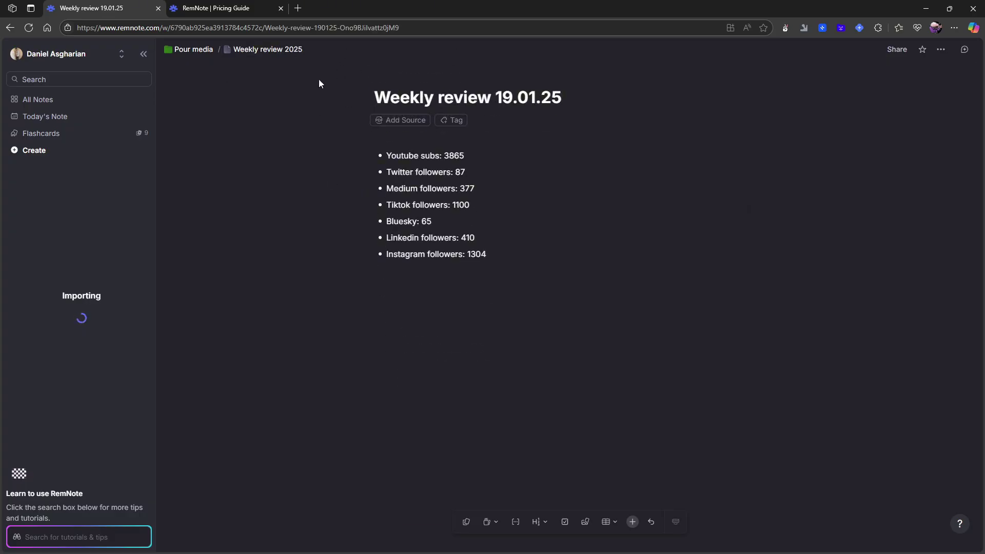
Examine the tagging, source upload, source linking and recording options for the Weekly review 19.01.25 note, dismissing the clipboard permission request
click(444, 123)
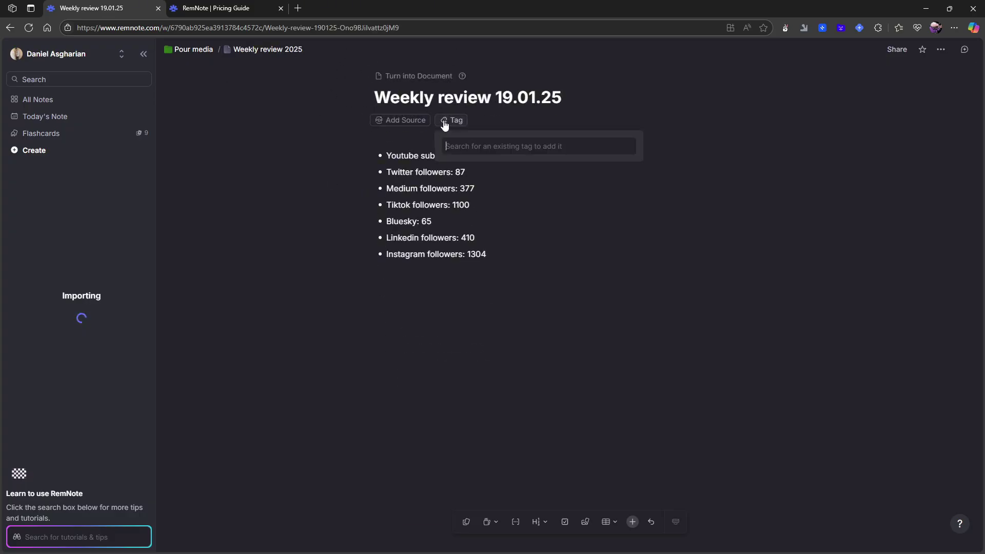
click(405, 123)
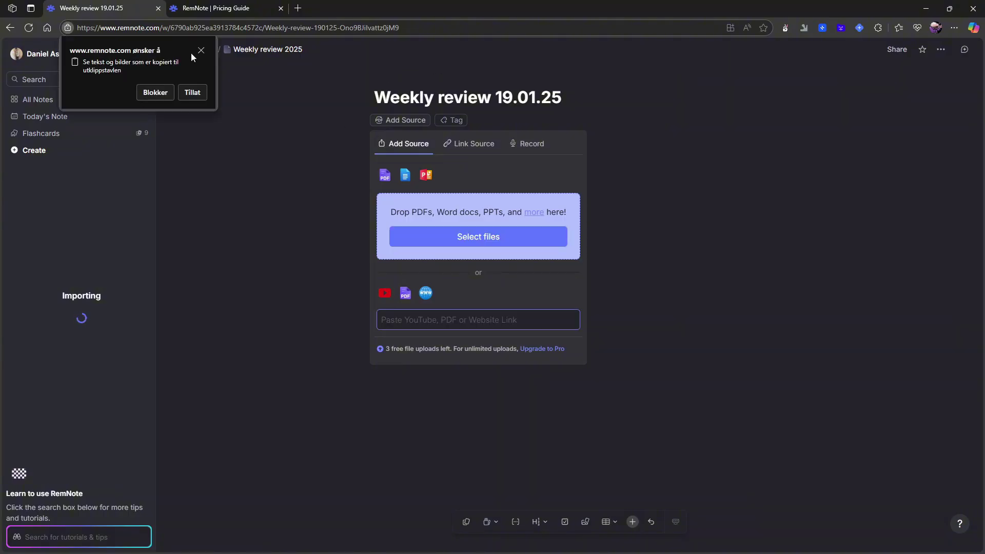
click(200, 51)
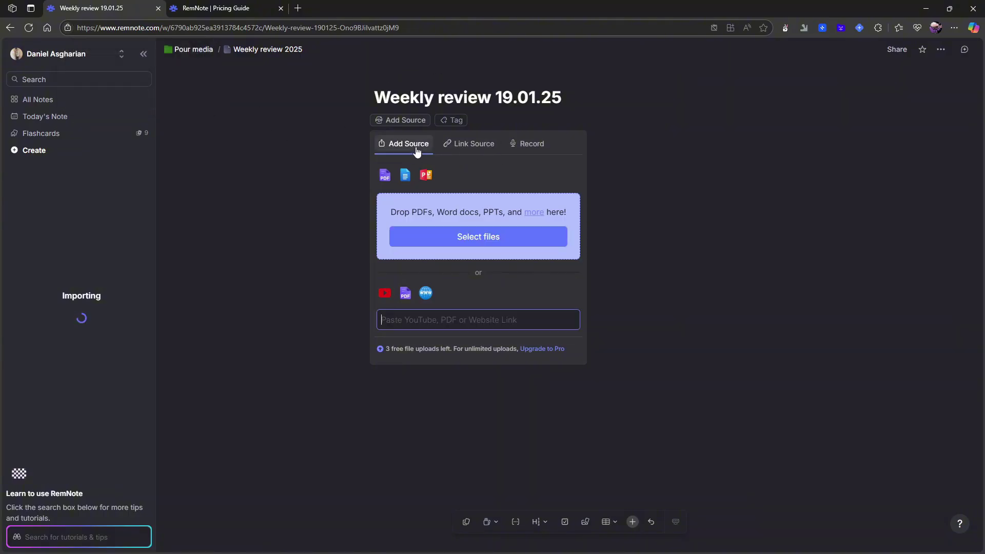
click(474, 148)
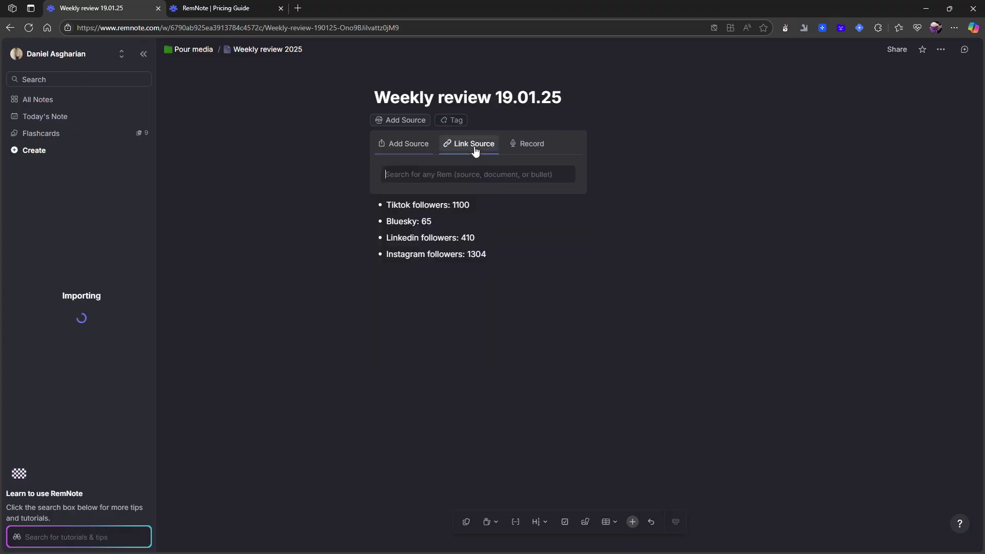
click(534, 146)
click(559, 127)
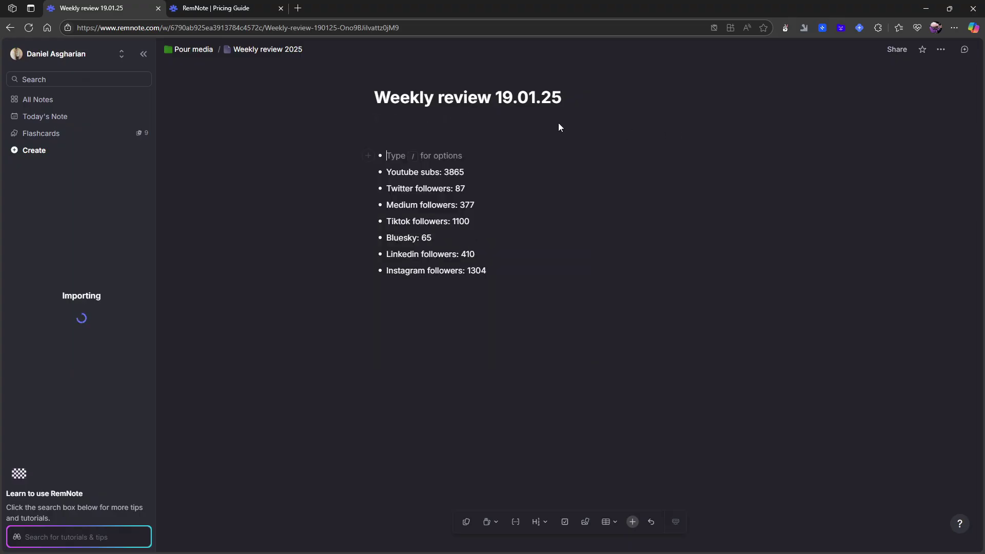
click(455, 123)
click(590, 116)
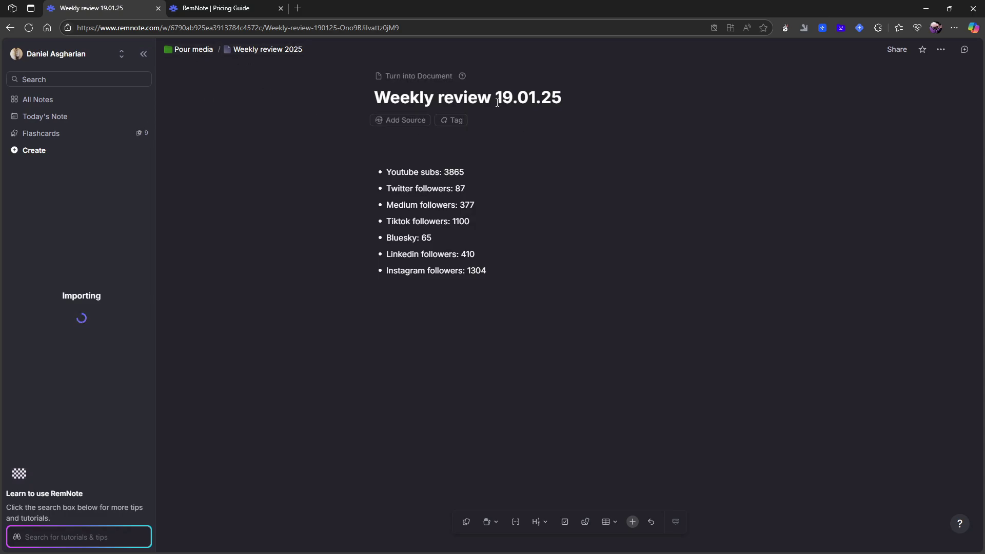
Return to Pour media and open the Social media database document in the Socal media folder
click(201, 51)
click(407, 164)
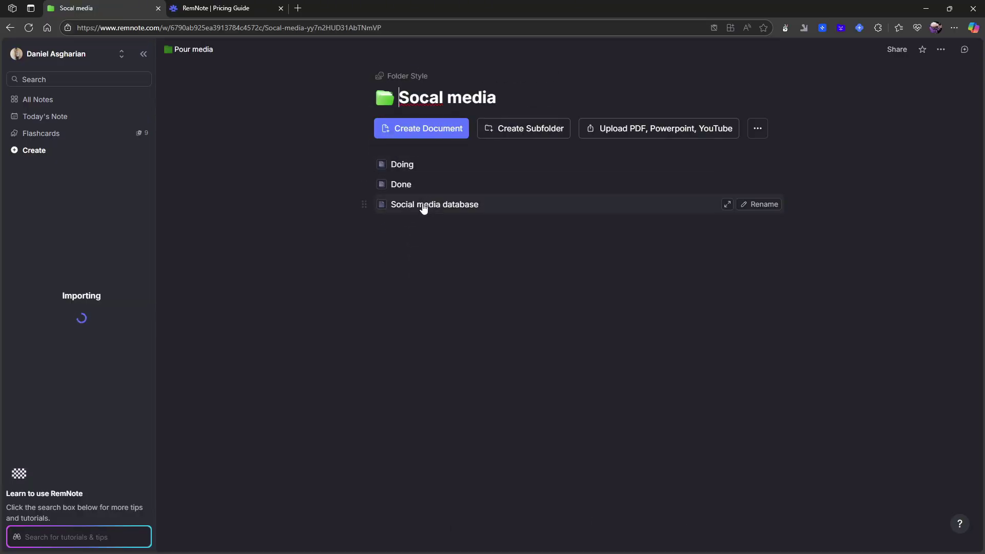
click(422, 204)
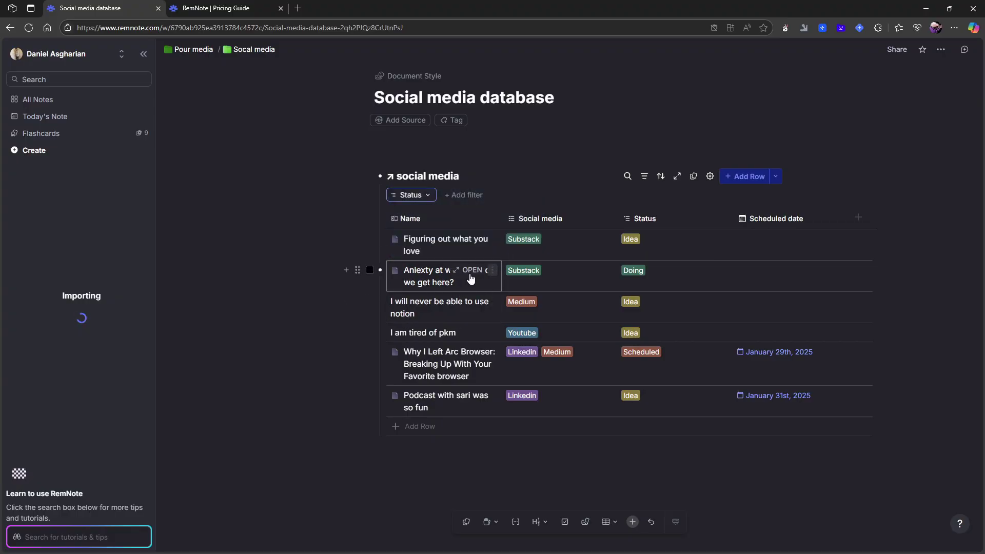
View the properties and text of the "Why I Left Arc Browser" entry beside the database, and close it
click(471, 354)
scroll(666, 215, down, 10)
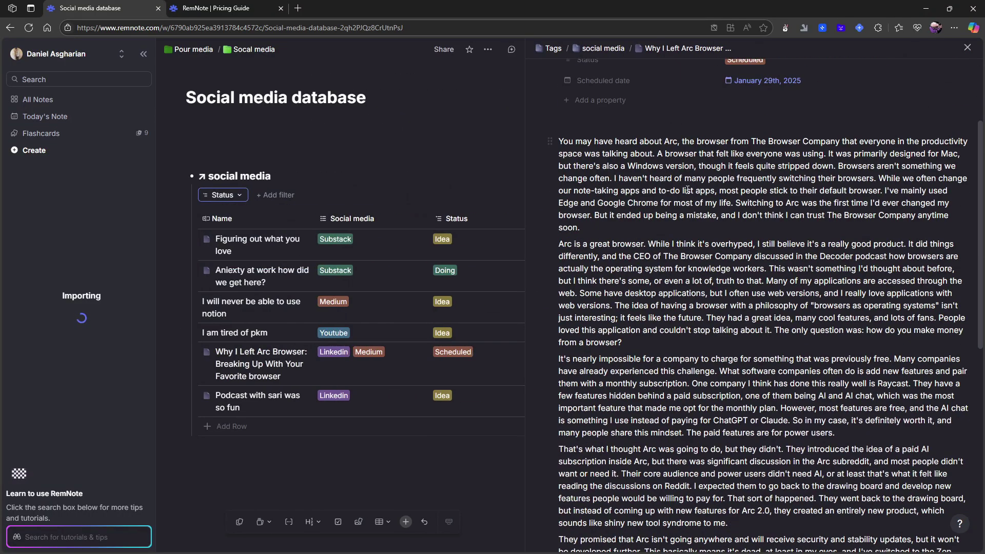
scroll(689, 188, up, 10)
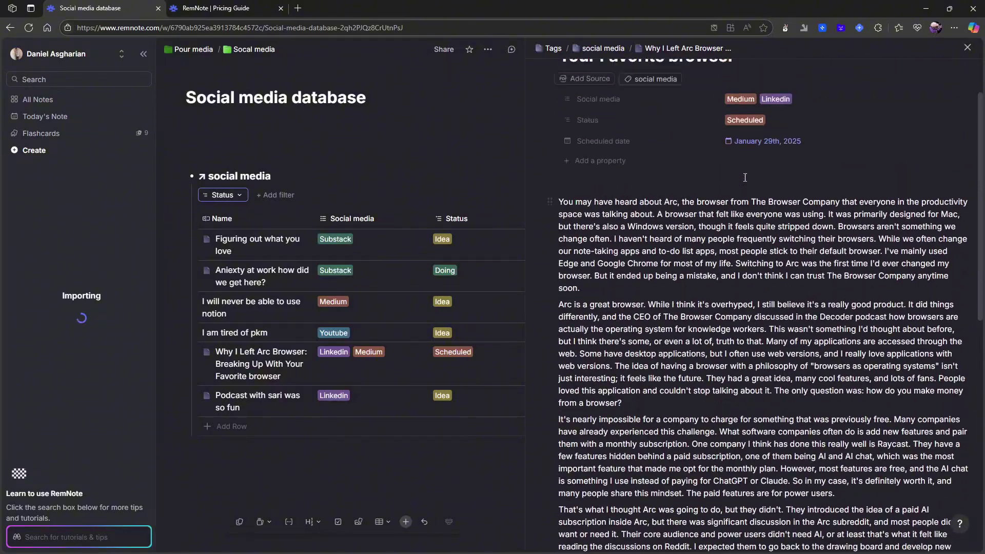
click(967, 48)
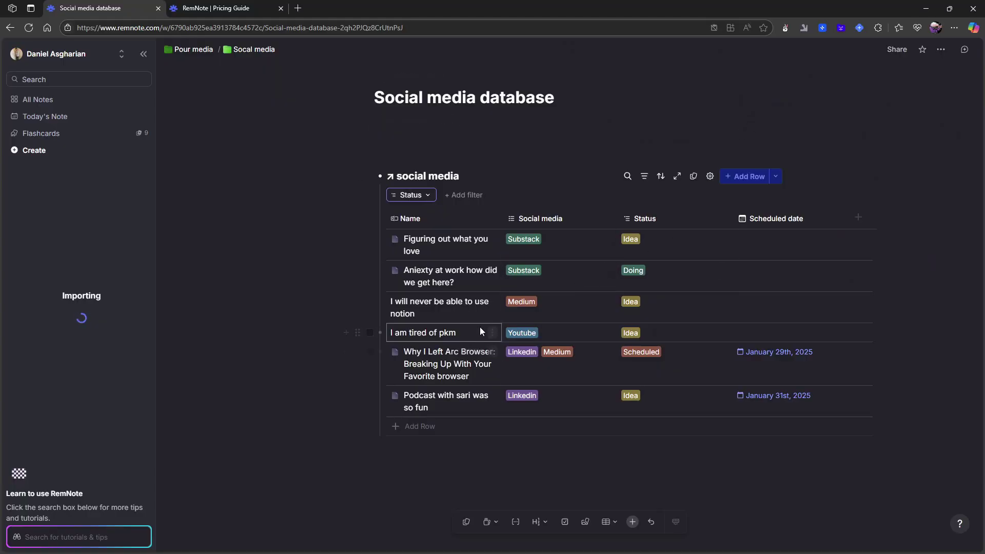
Reopen the "Why I Left Arc Browser" entry beside the database and read through to its end
click(472, 352)
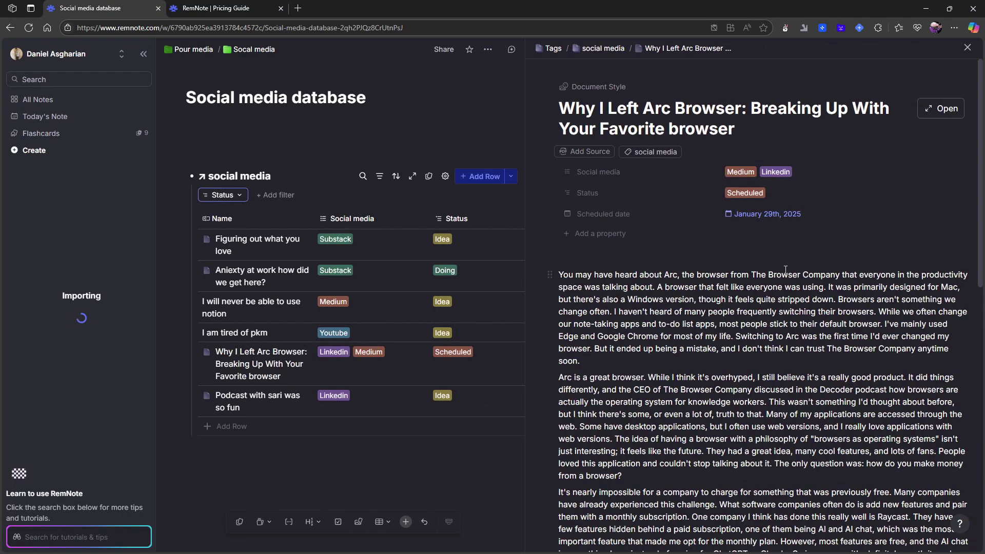
scroll(783, 262, down, 1)
scroll(783, 262, down, 15)
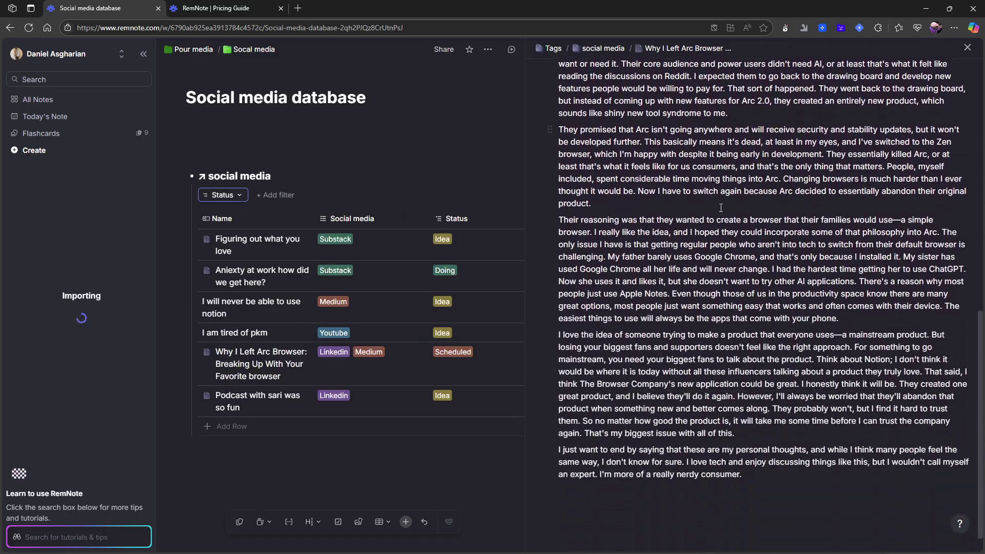
Skim the "Why I Left Arc Browser" article up and back down to its end, and close it
scroll(742, 213, up, 15)
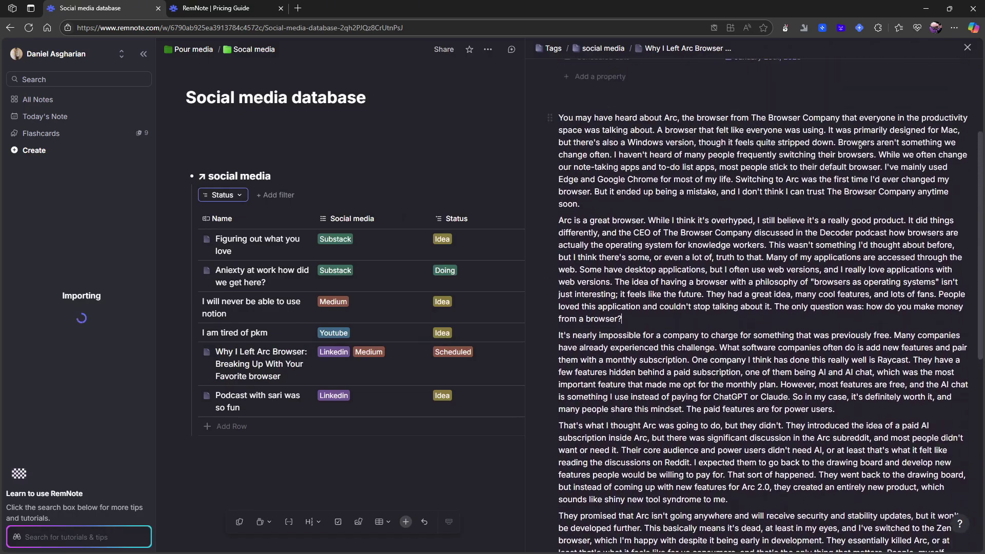
scroll(809, 330, down, 15)
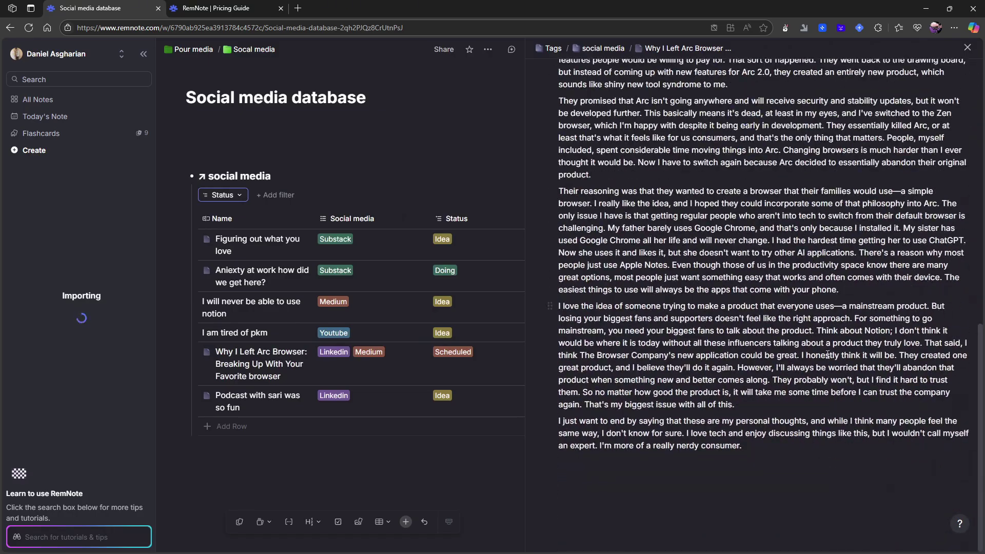
click(968, 47)
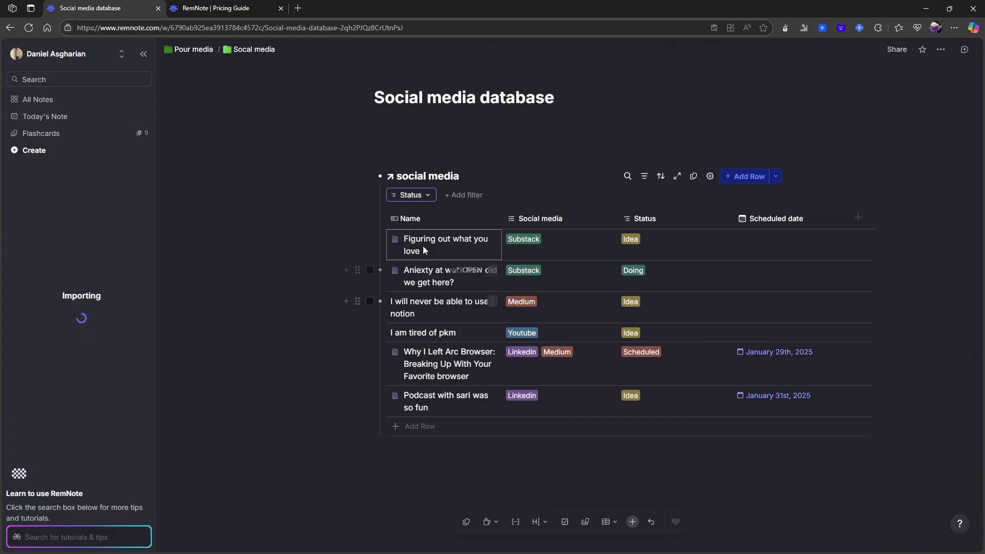
Open the "Figuring out what you love" entry beside the database, view its scheduled date and tags, and close it
click(472, 245)
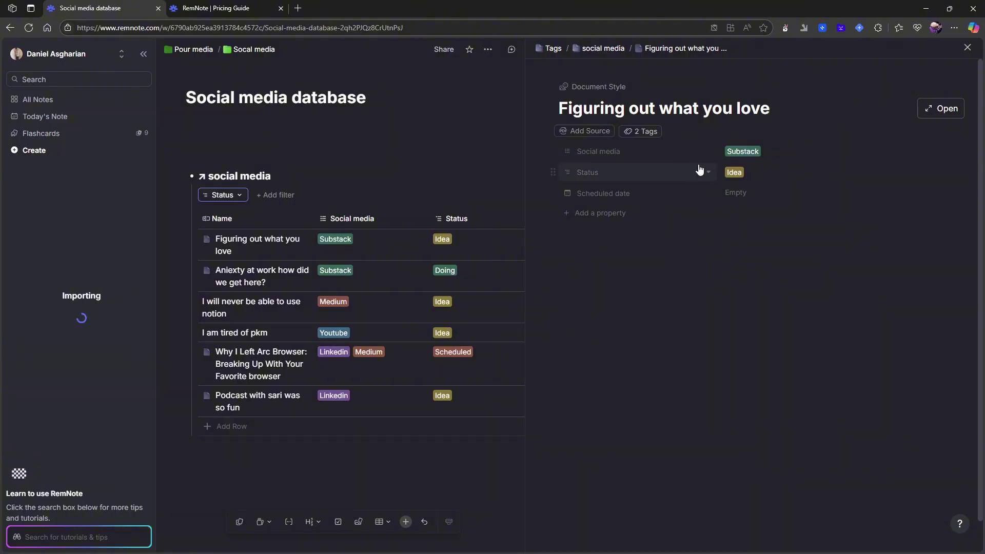
click(730, 194)
click(619, 260)
click(647, 131)
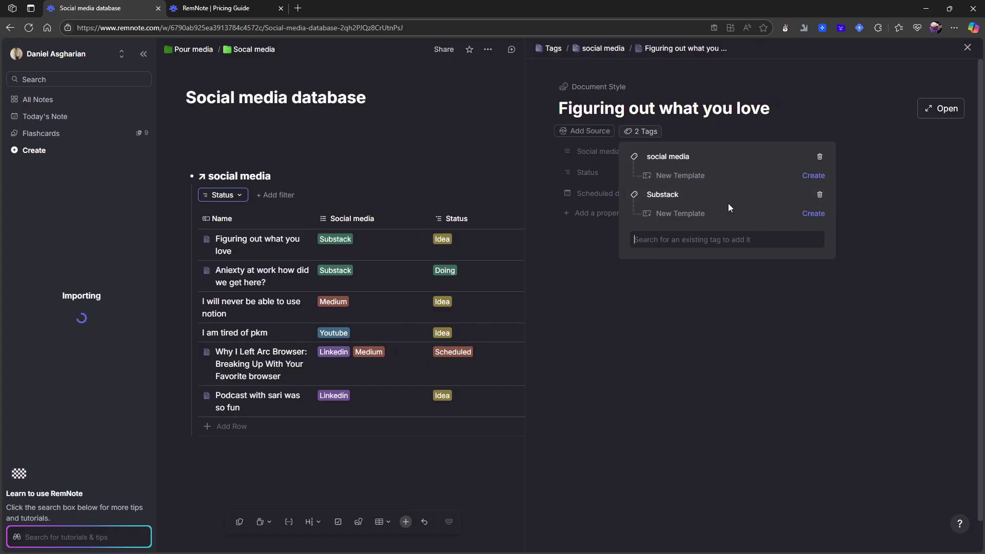
click(673, 258)
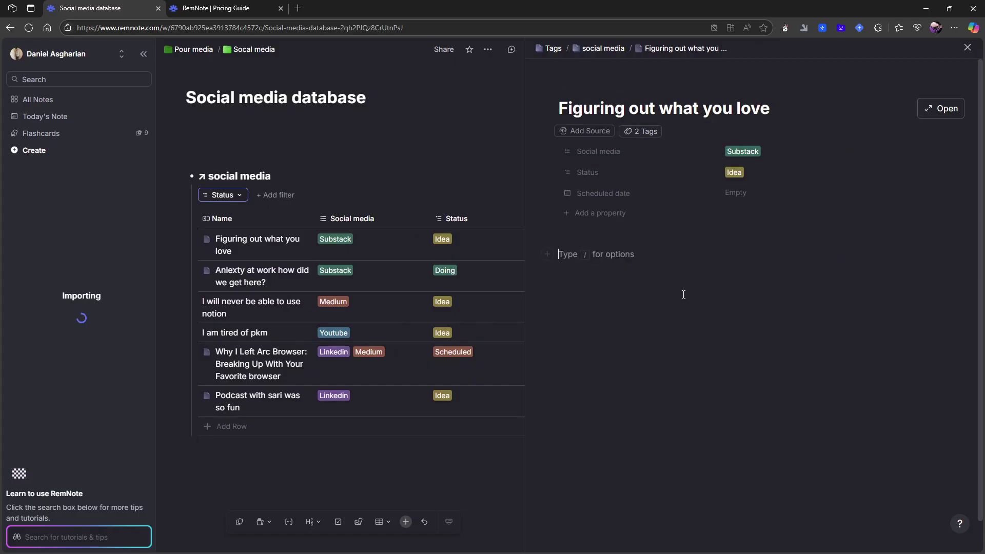
click(967, 49)
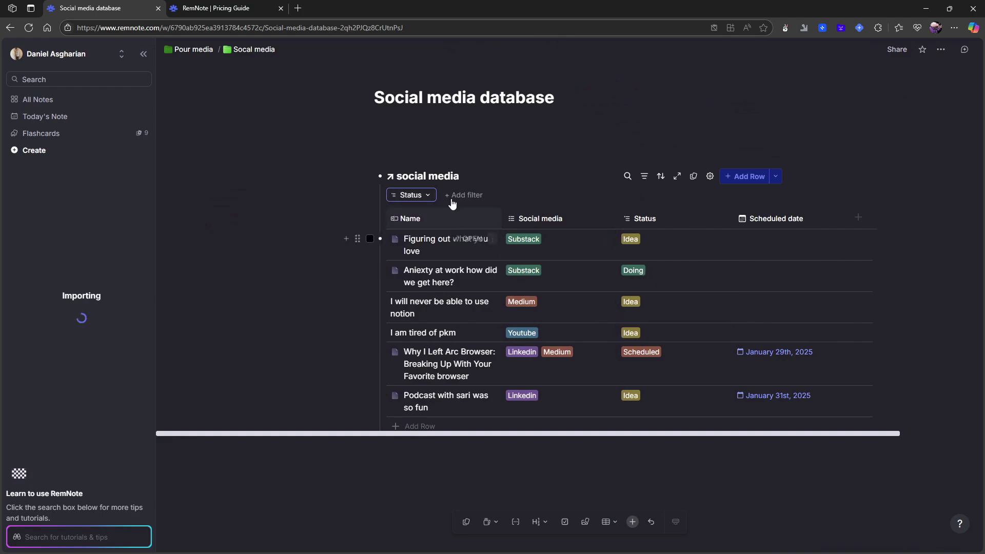
Open the Weekly review 2025 document in Pour media and start a new bullet below Weekly review 19.01.25
click(196, 49)
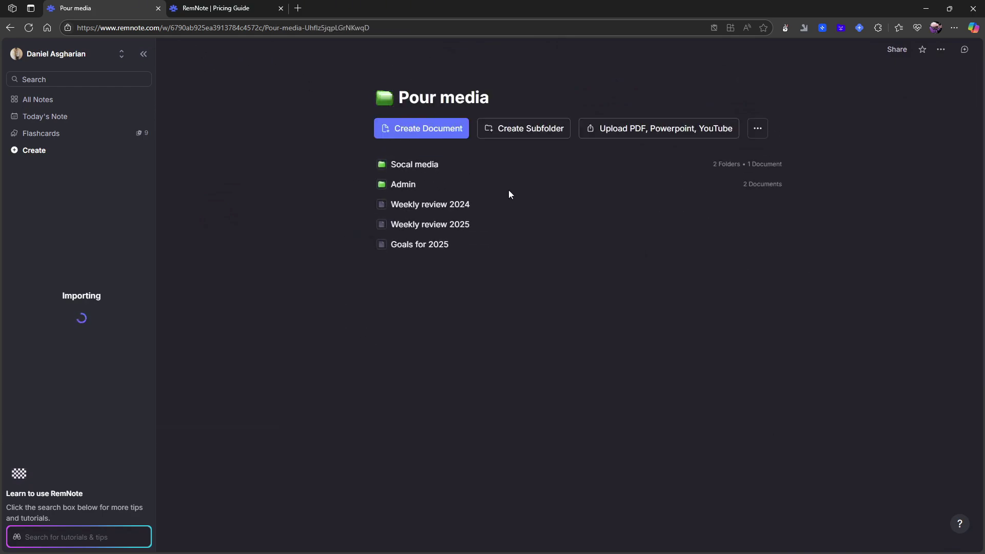
click(438, 229)
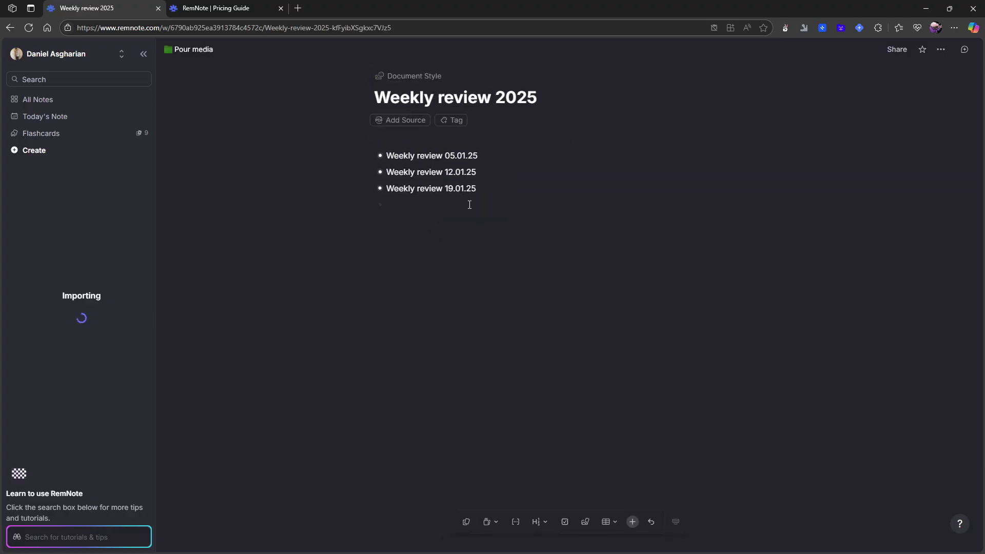
click(468, 203)
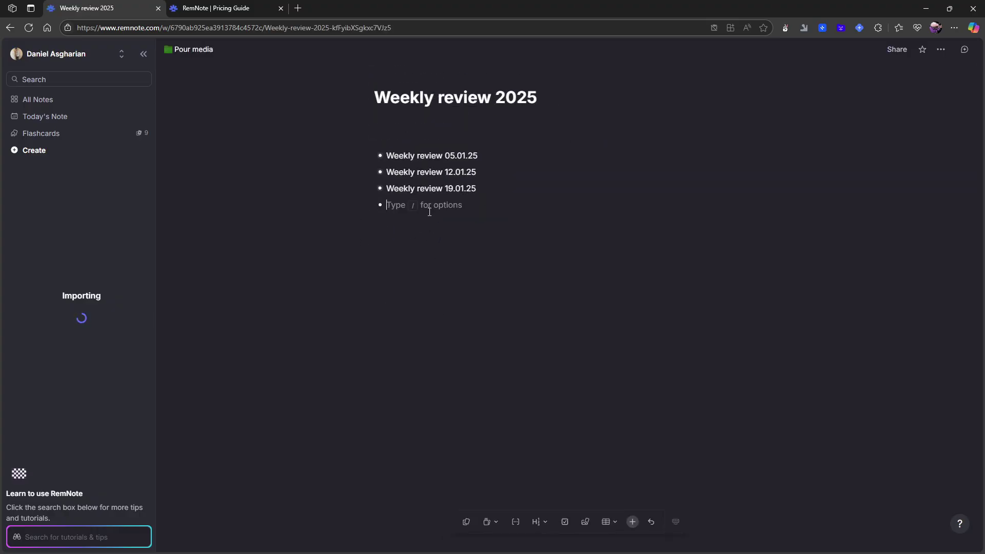
Examine the slash-command Insert options and the portal embed prompt on the new bullet, leaving the line empty
text(/)
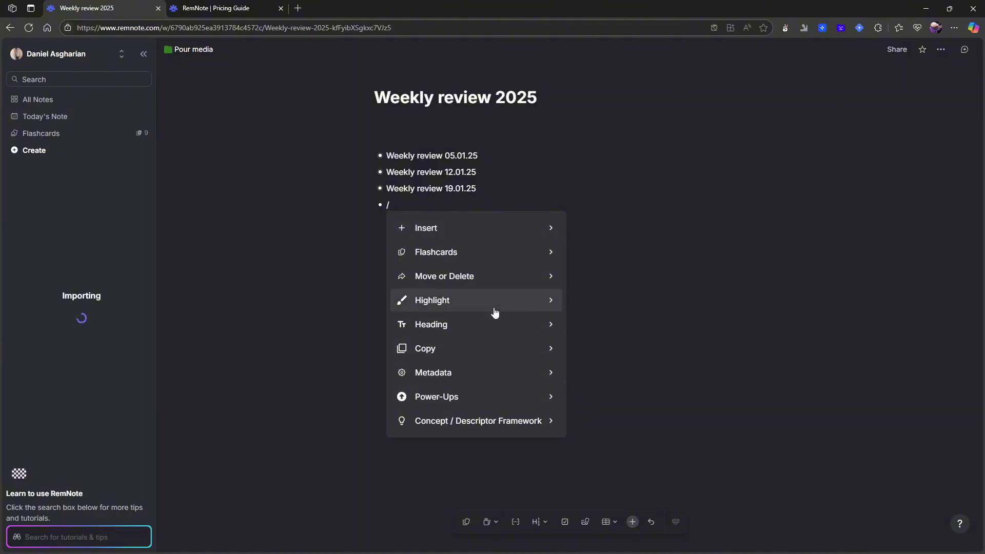
click(495, 226)
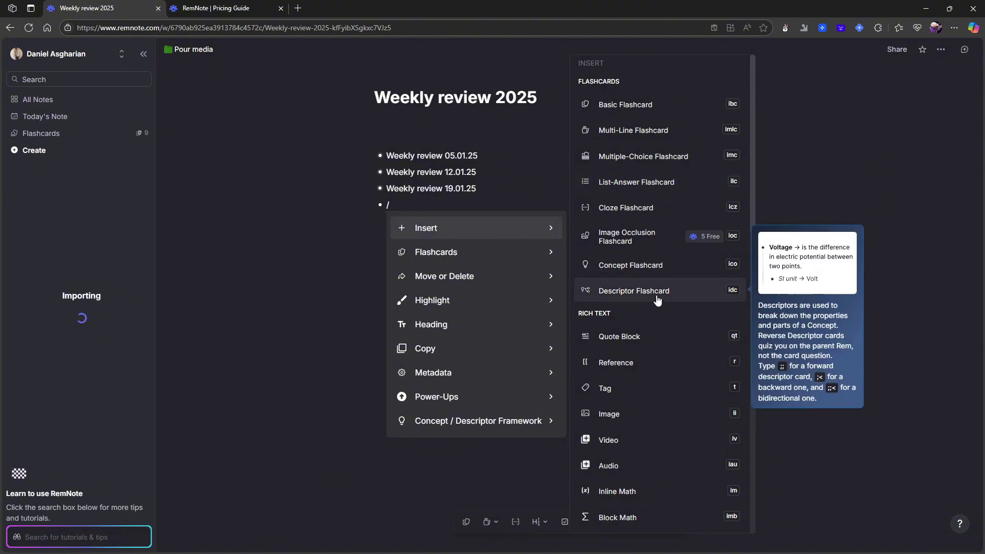
scroll(636, 338, down, 3)
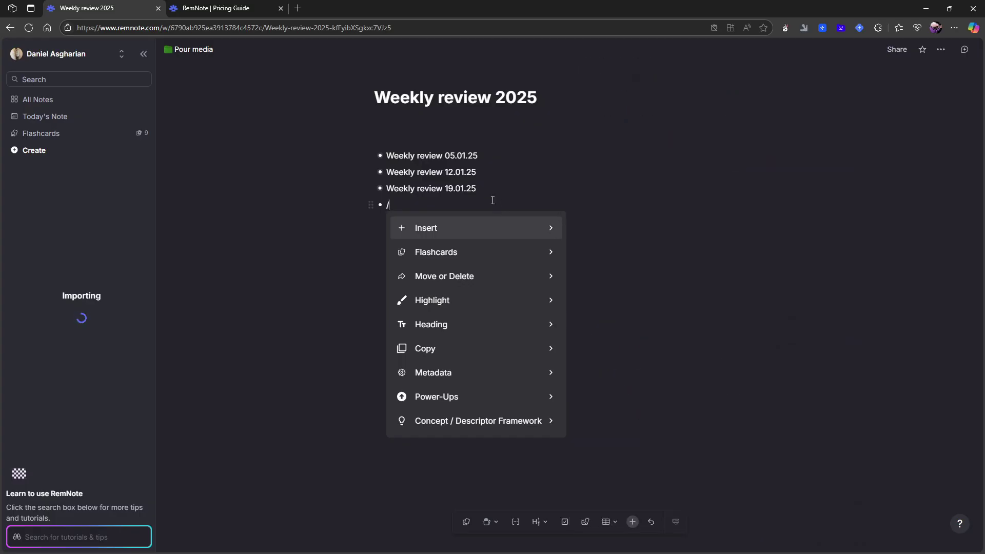
key(BackSpace)
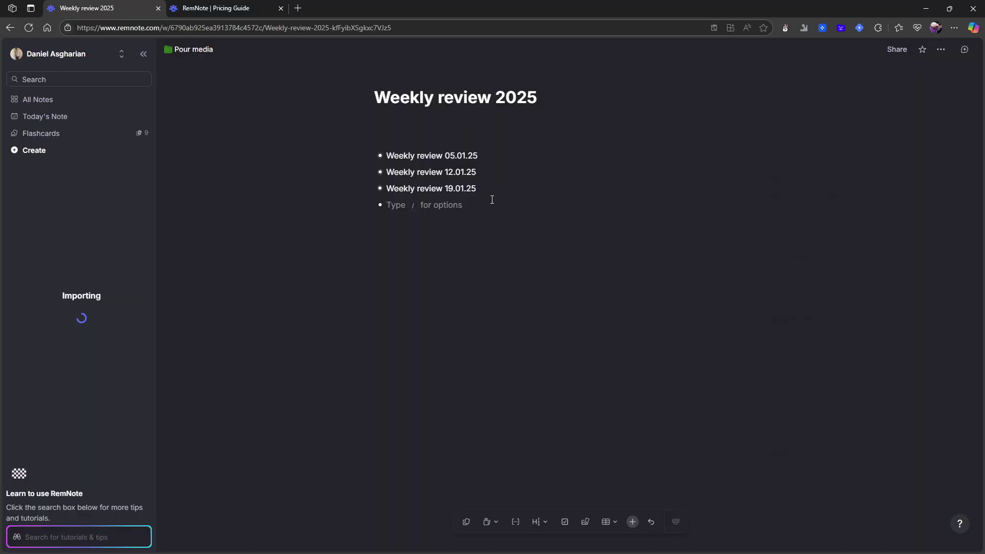
text((()
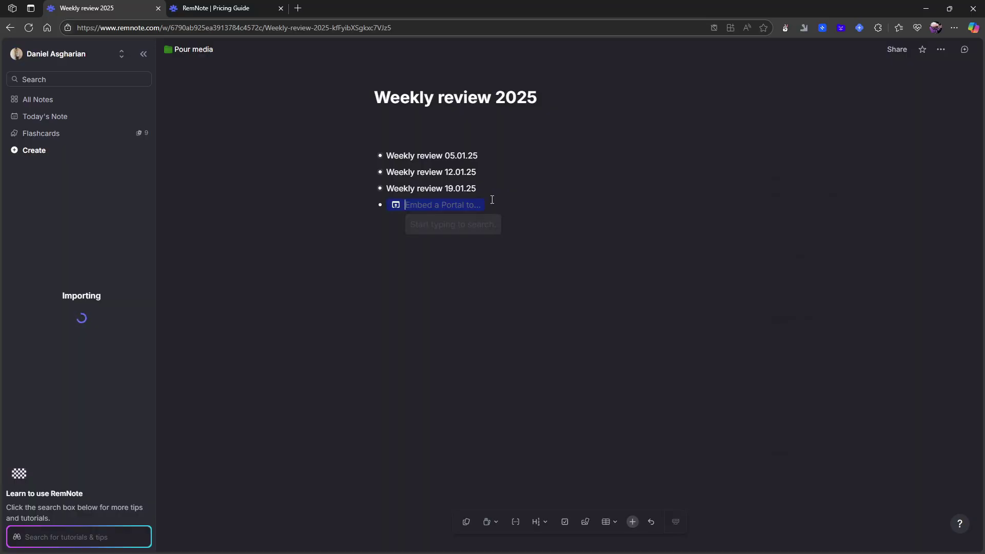
key(BackSpace)
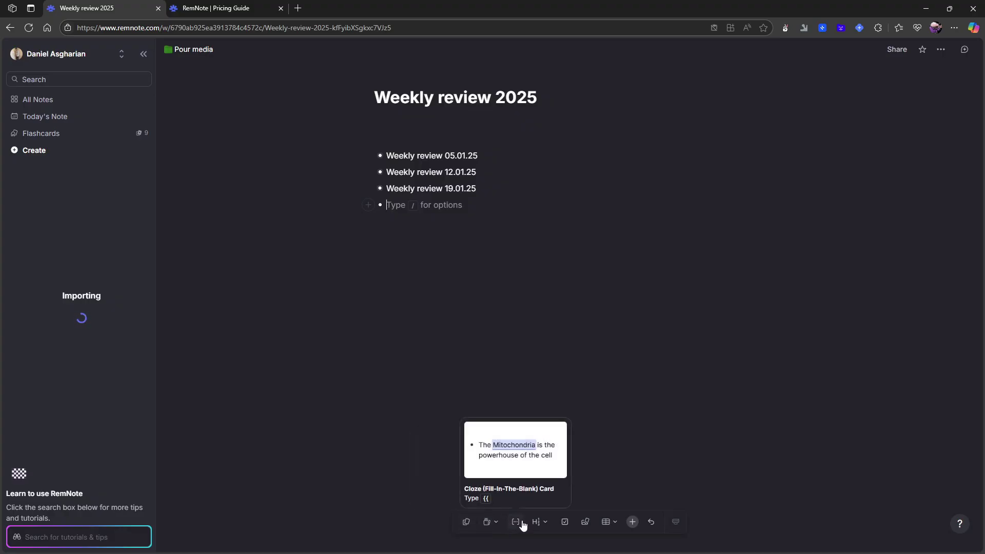
Add a to-do item reading "Basic task mangemen" below the weekly reviews
click(567, 523)
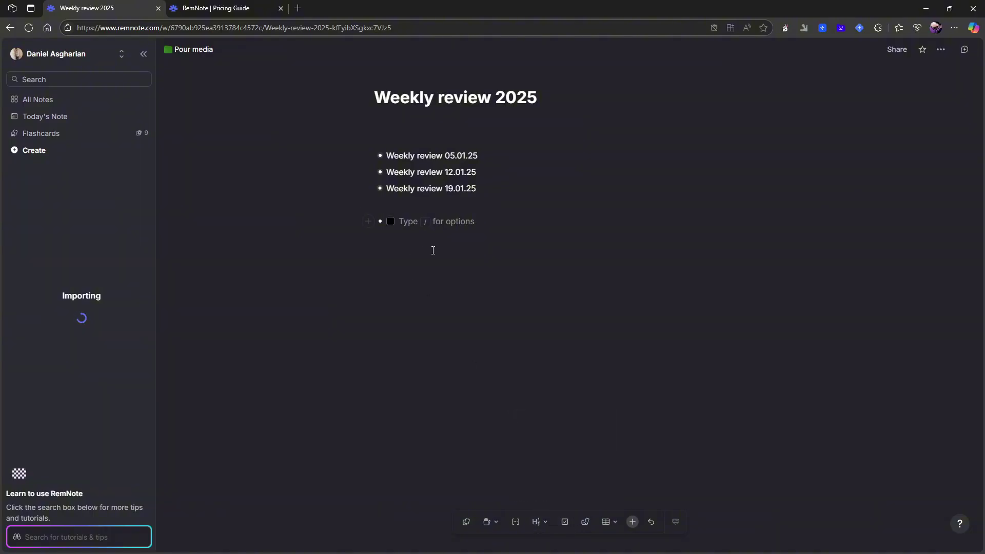
text(Basic tasj nabigate)
key(BackSpace)
key(BackSpace)
key(BackSpace)
key(BackSpace)
key(BackSpace)
key(BackSpace)
key(BackSpace)
key(BackSpace)
key(BackSpace)
key(BackSpace)
text(km)
key(BackSpace)
text(mangemen)
Open today's note and apply the Type In Answer flashcard option to its first bullet
click(61, 117)
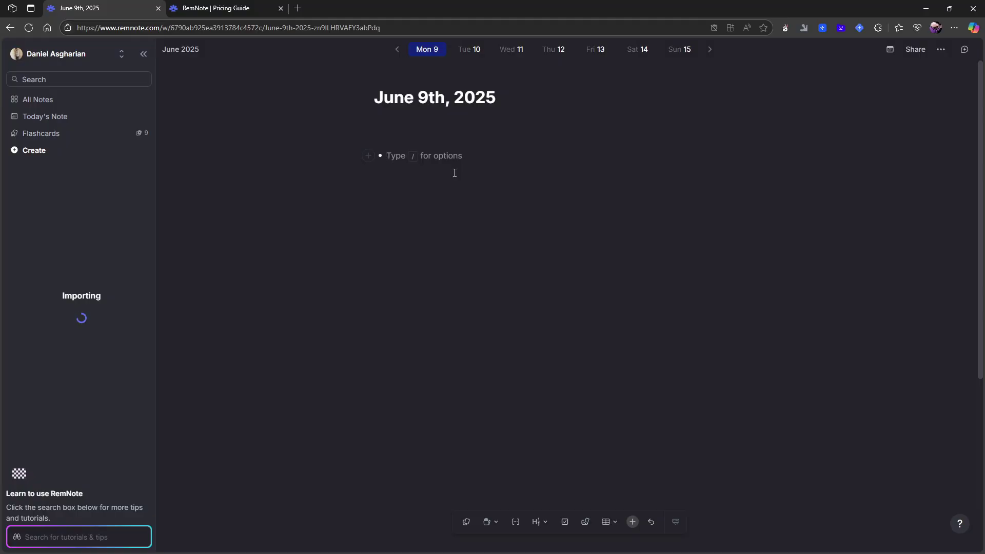
text(/)
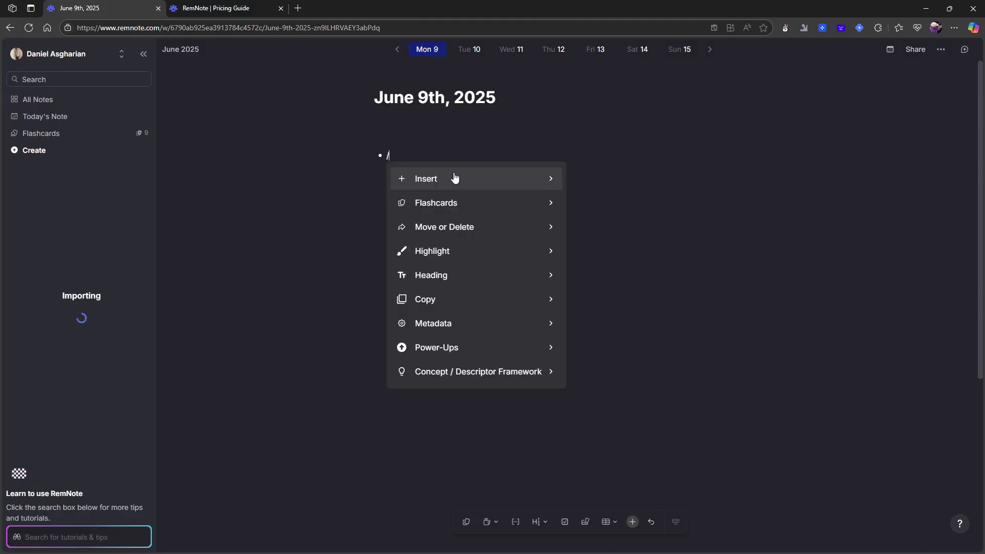
mouse_move(528, 205)
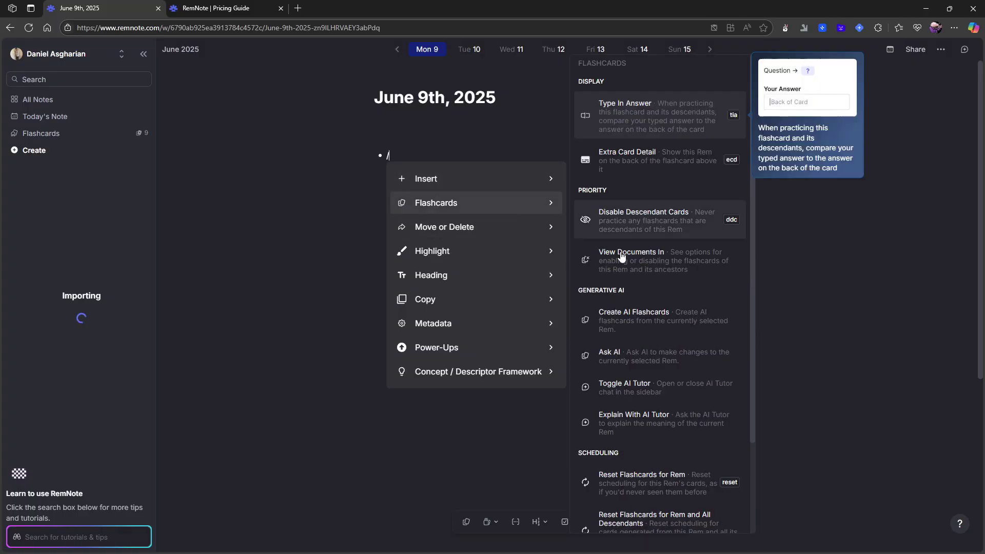
click(624, 112)
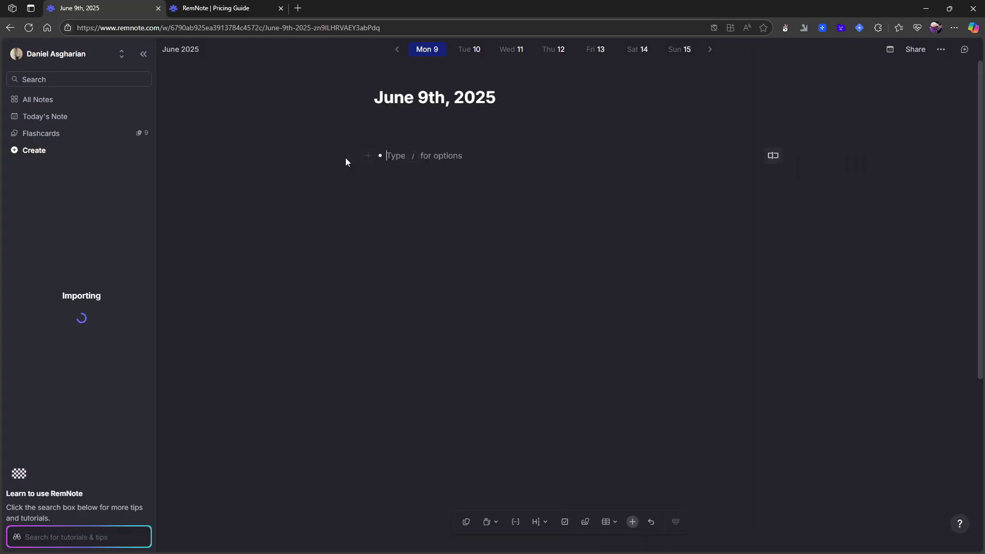
Turn the first bullet of today's note into a flashcard with front "Test" and back "test 2"
click(370, 153)
click(396, 190)
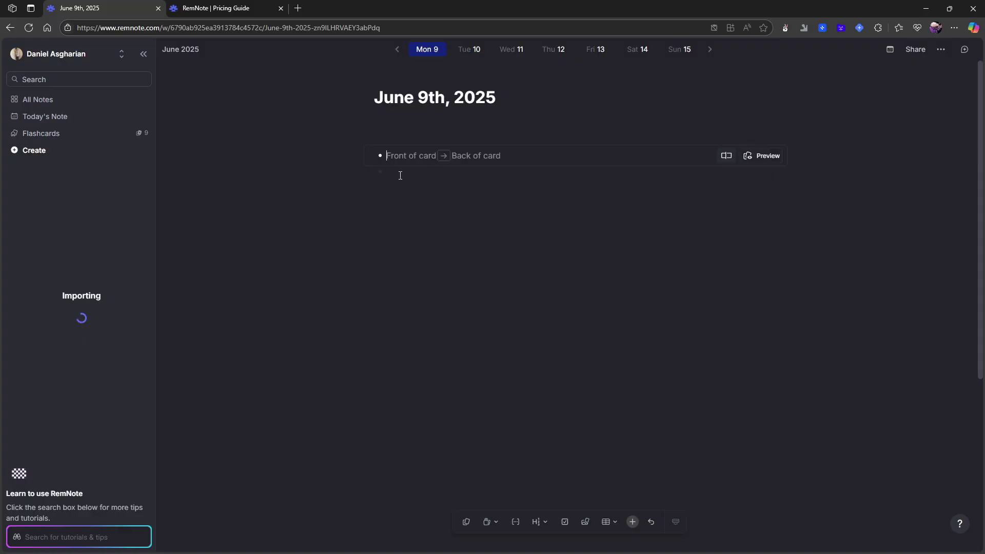
text(Test → )
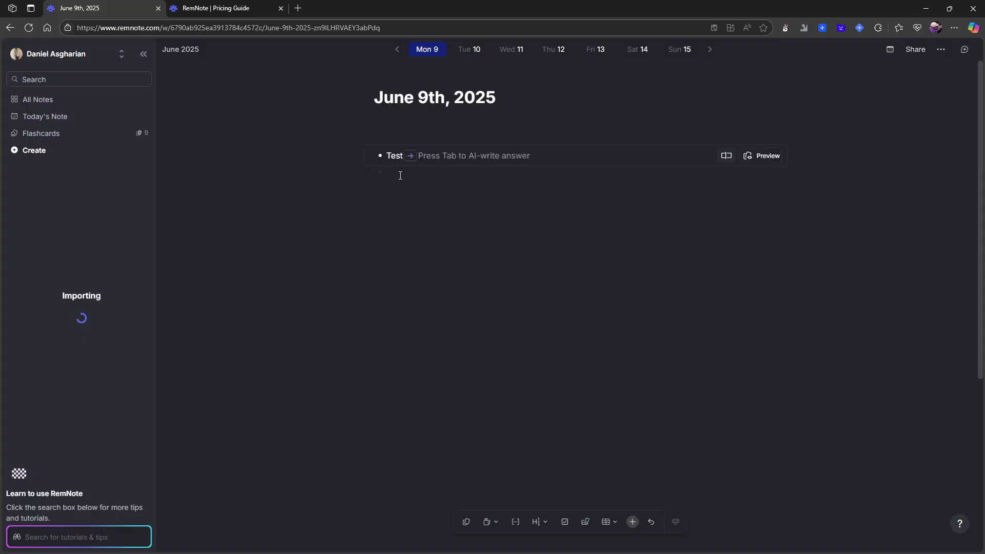
text(test 2)
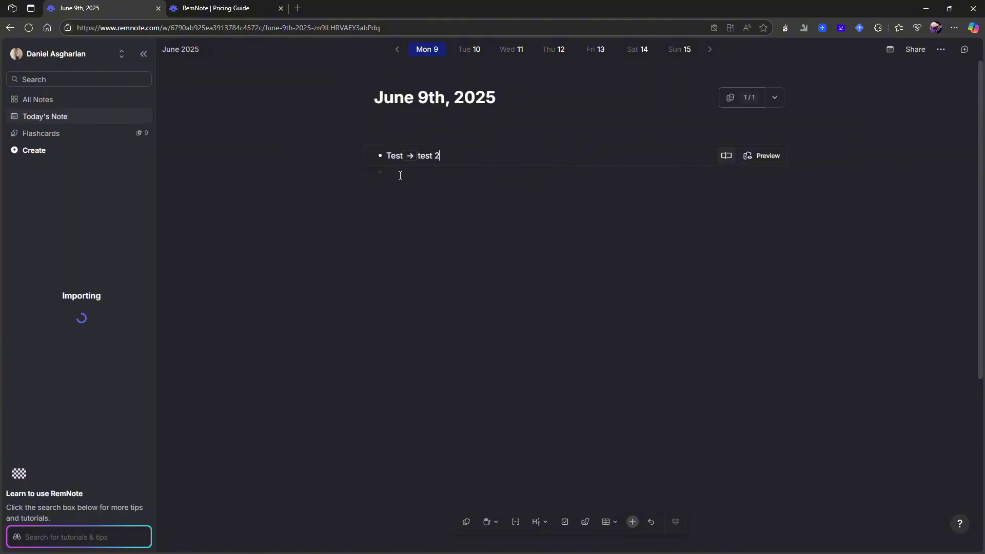
key(Return)
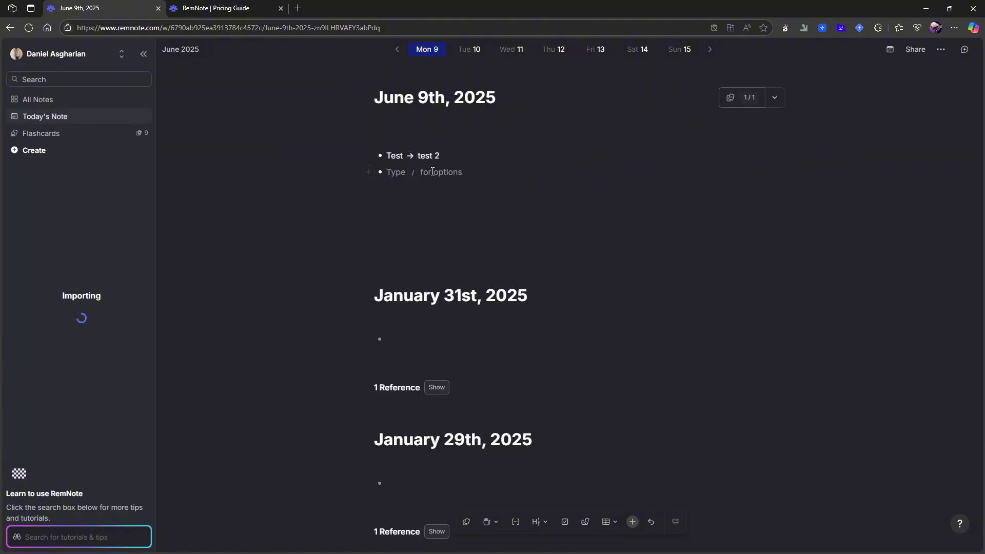
Preview the "Test" flashcard, reveal its answer, and dismiss the preview
click(434, 157)
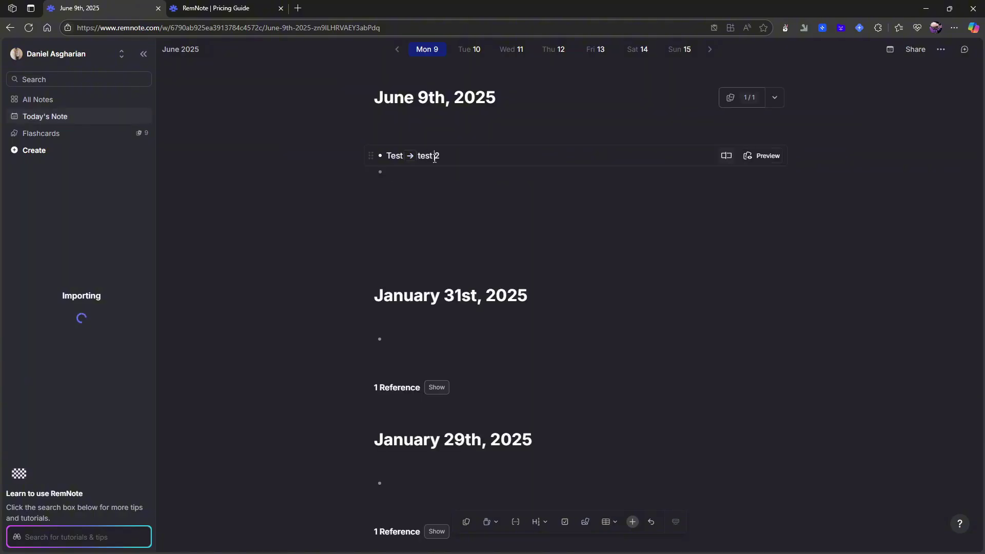
click(763, 156)
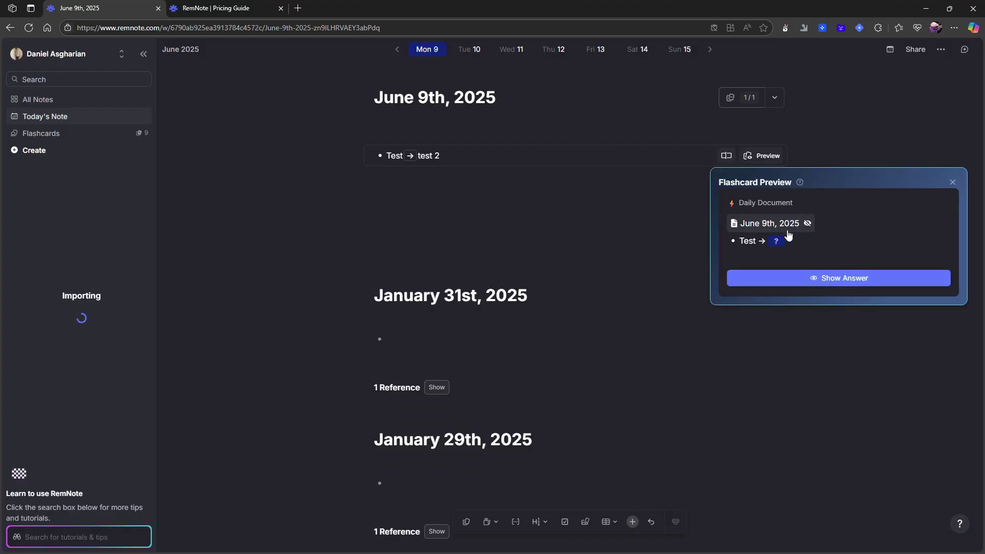
click(791, 283)
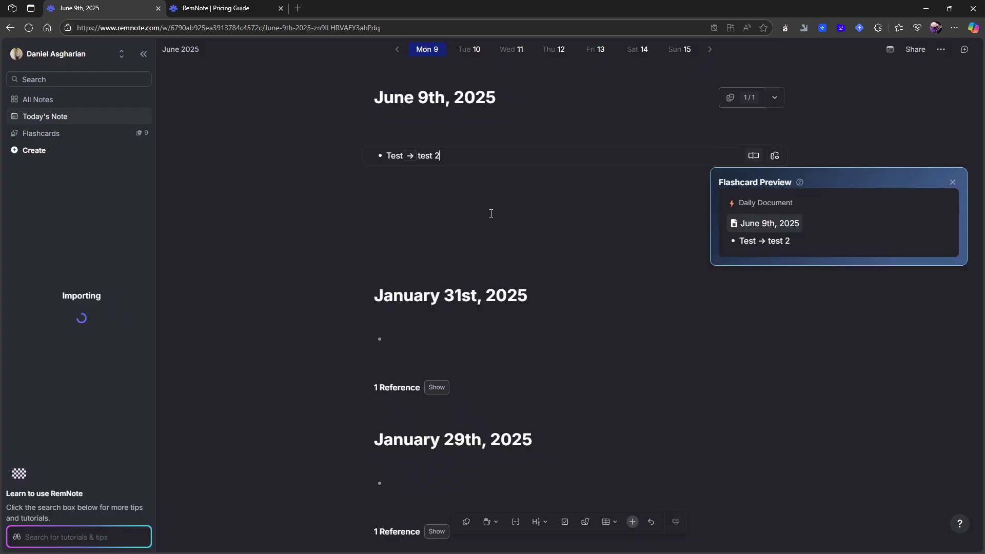
click(364, 185)
Add a second flashcard below the first with front "Qoute" and back "Test"
click(409, 181)
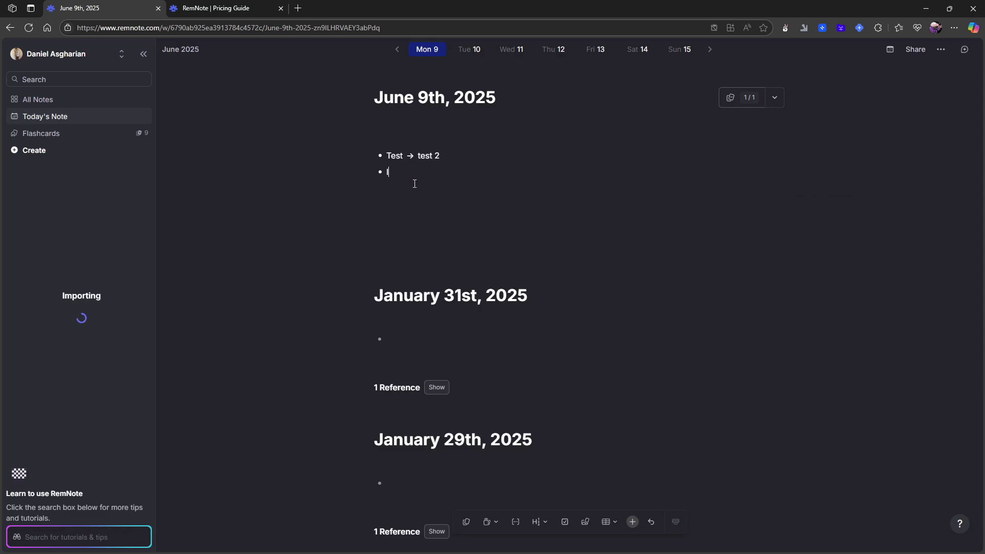
text(Qo)
text(ute>>)
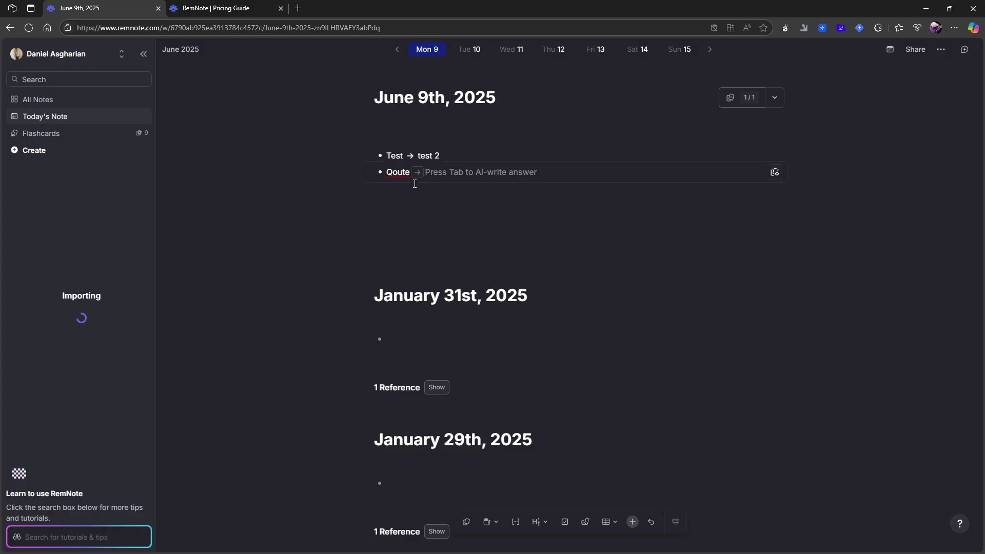
text(Test)
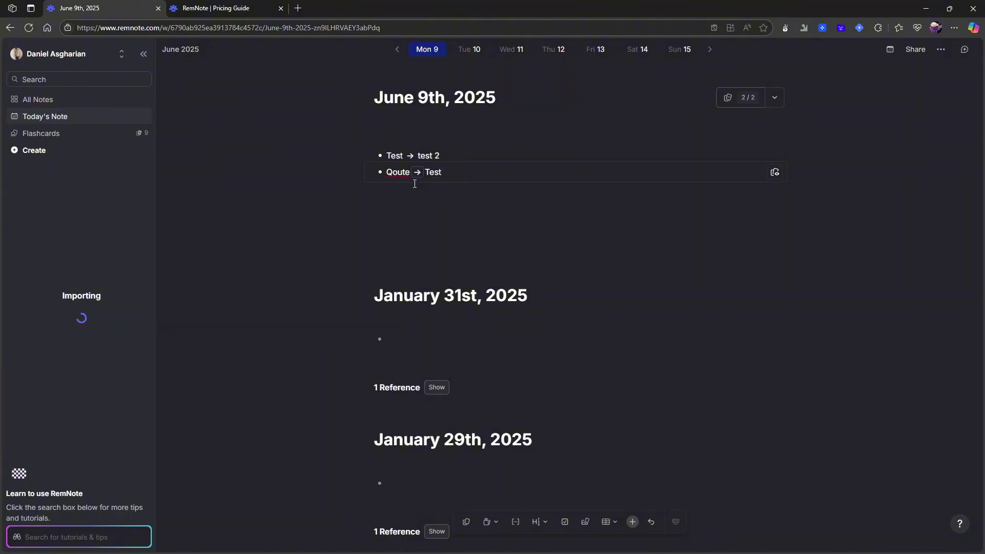
key(Return)
key(BackSpace)
Add a third flashcard on a new line with front "Tana" and back "Outliner"
key(Return)
text(t)
key(BackSpace)
text(Tana)
text(>>)
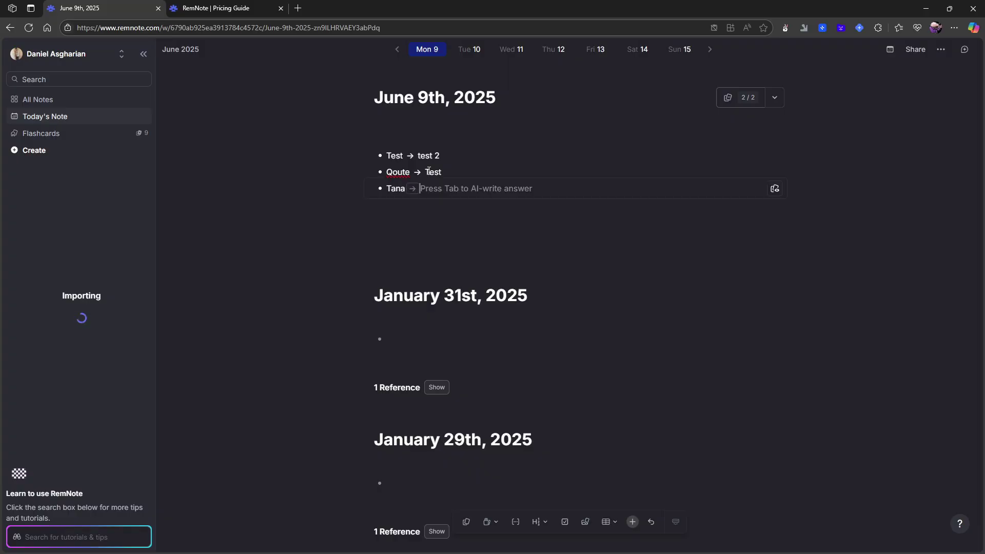
text(Outliner)
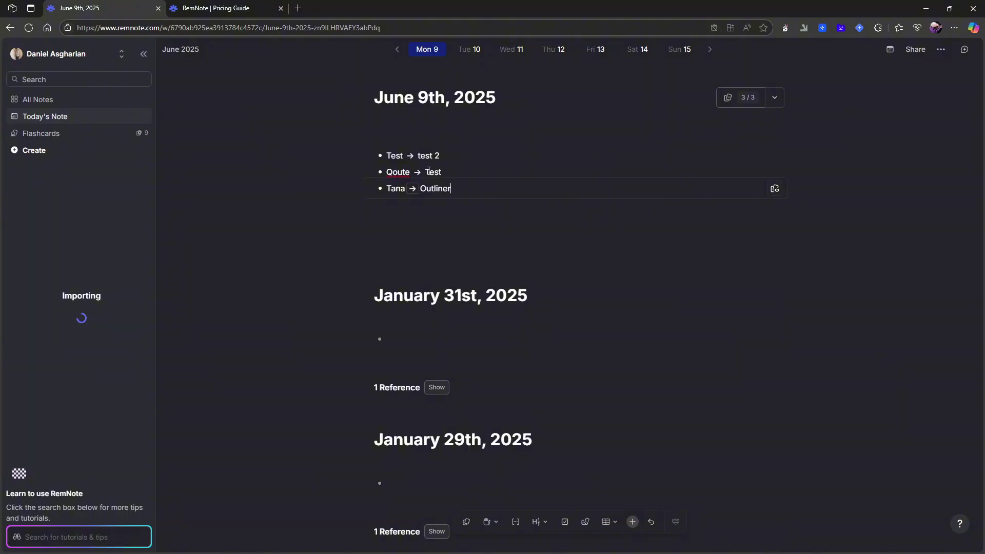
key(Return)
Preview the "Tana" flashcard, reveal its answer, and close the preview
click(422, 189)
click(775, 189)
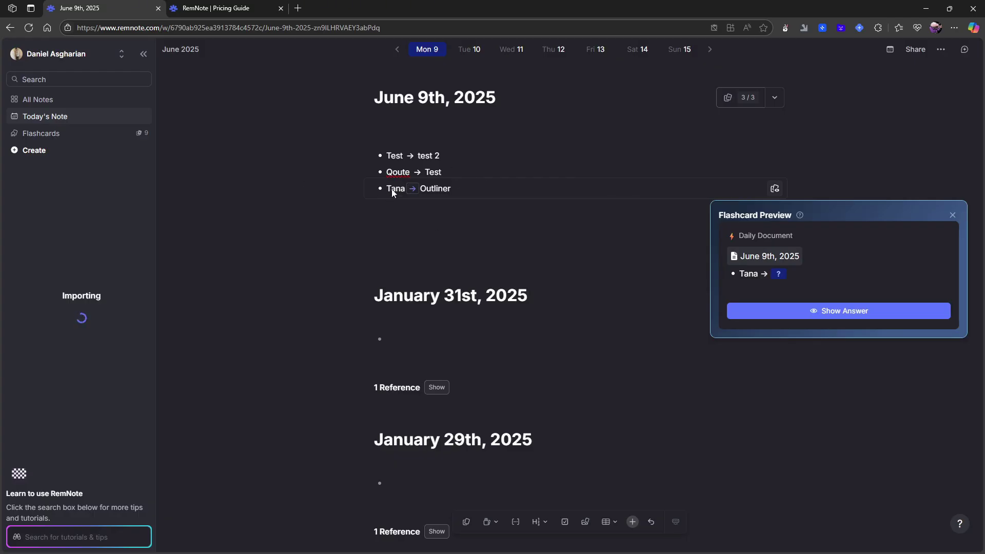
click(813, 311)
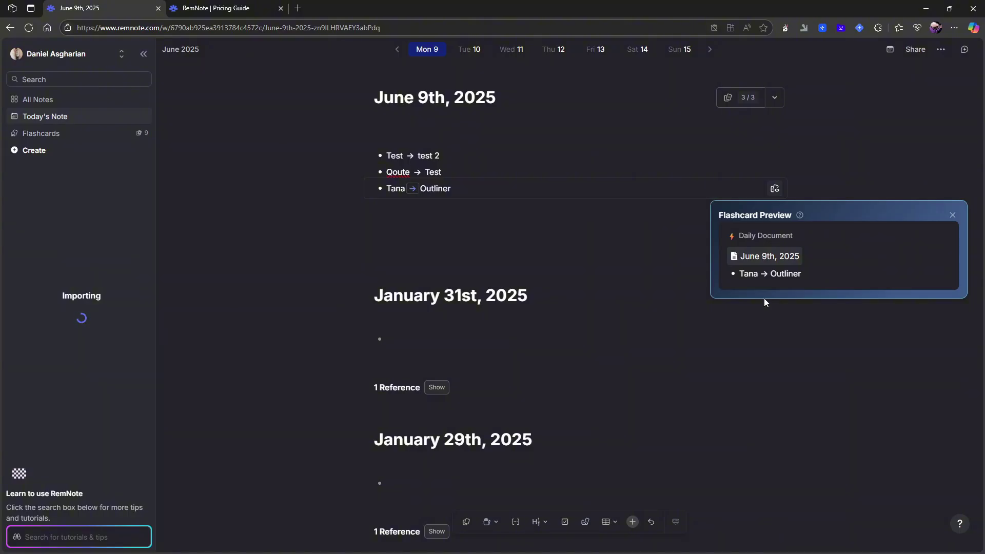
key(Escape)
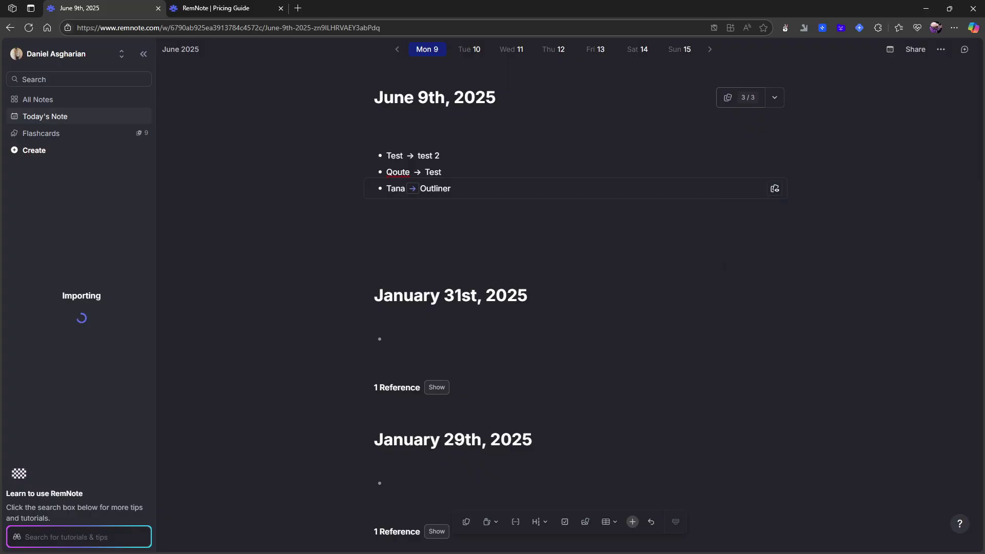